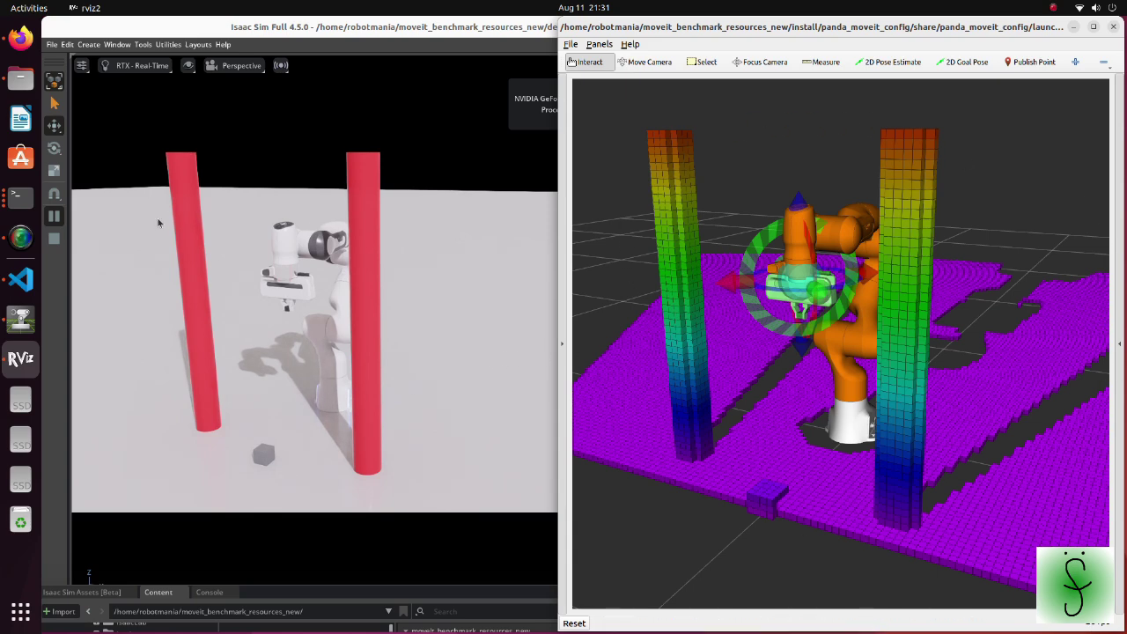
left_click(24, 203)
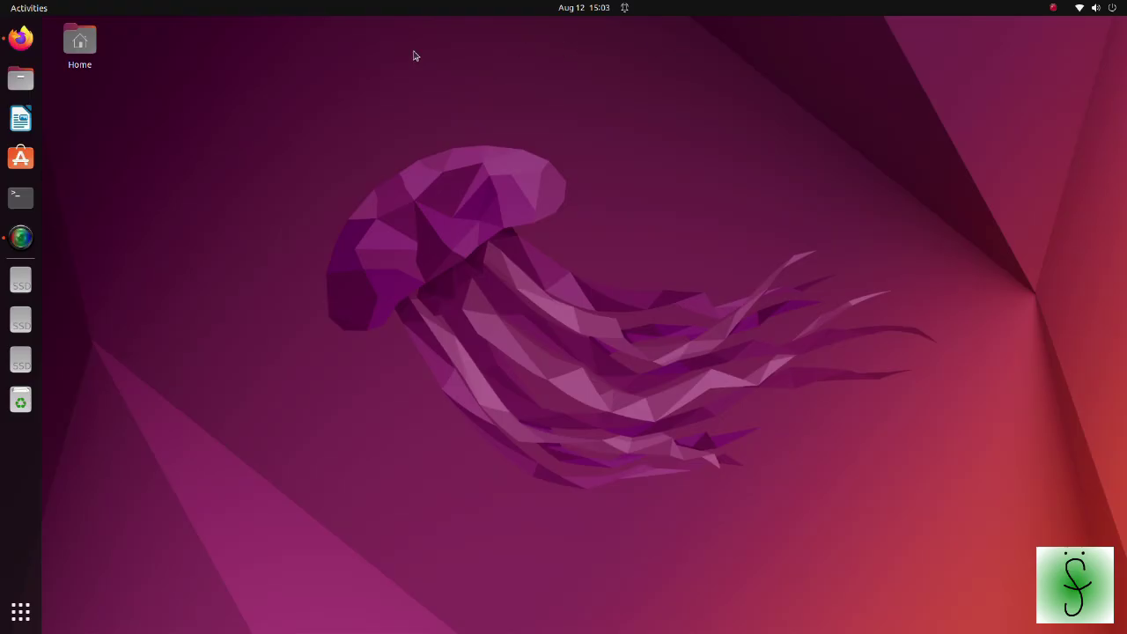
Switch to Firefox and review the Installation using PIP section of the Isaac Sim 5.0.0 documentation.
left_click(20, 38)
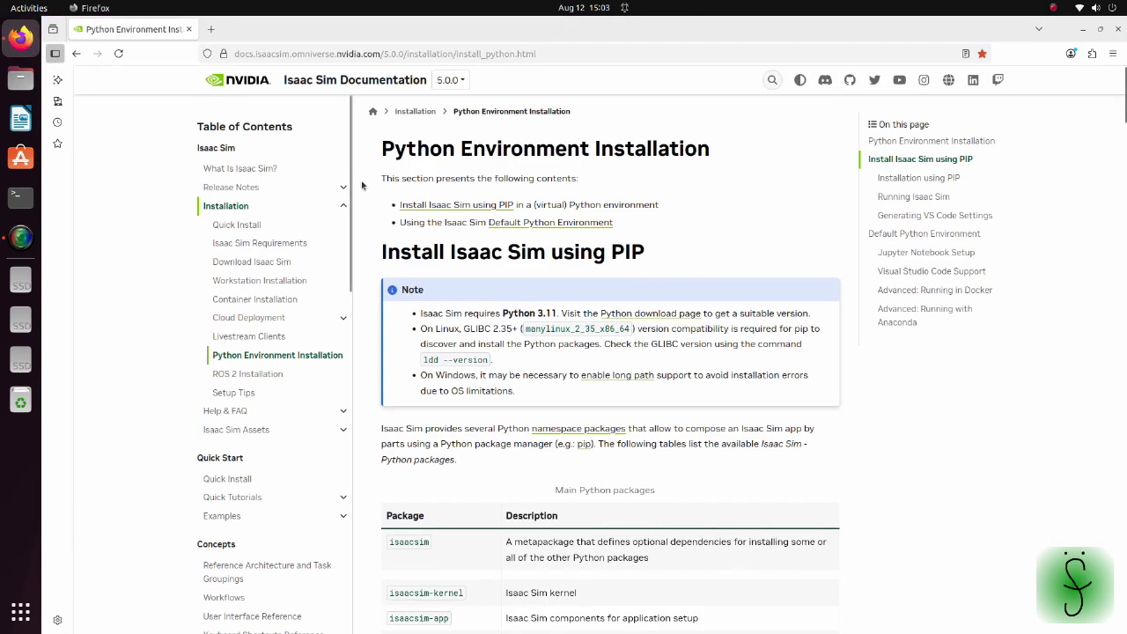
scroll(366, 184, "down", 15)
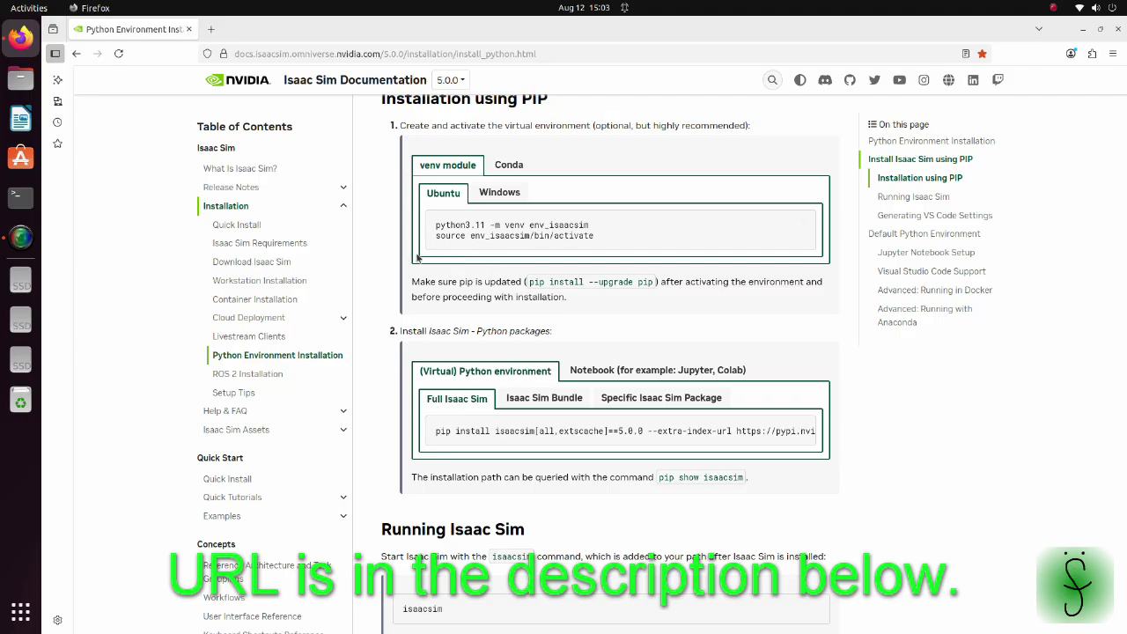
left_click(1084, 30)
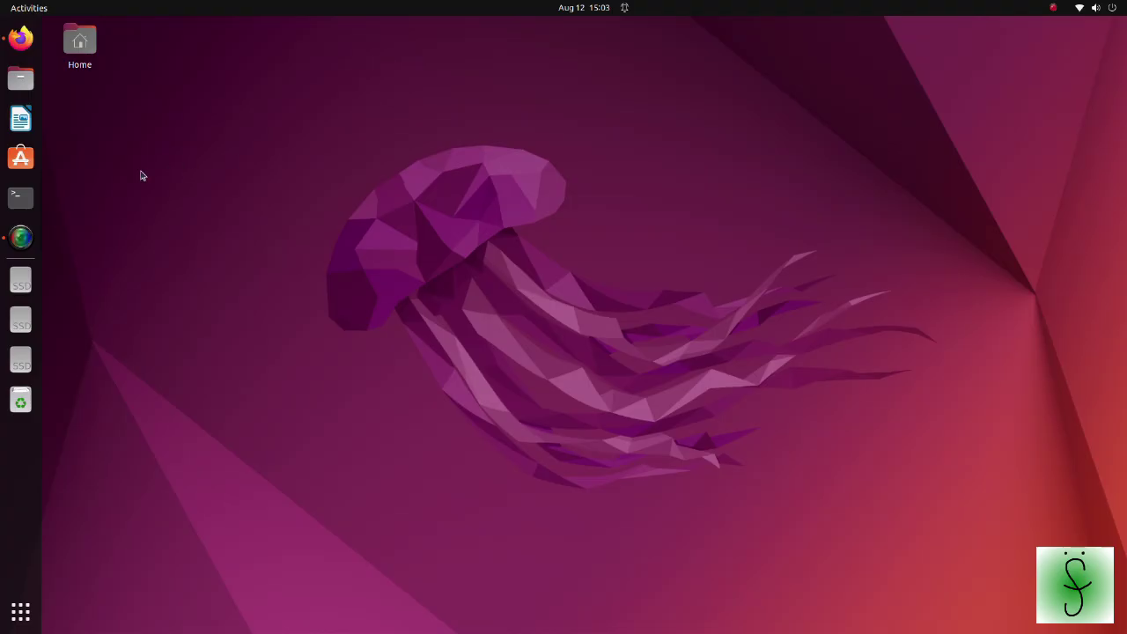
Open a terminal and refresh the package lists with sudo apt update, entering the account password.
left_click(21, 198)
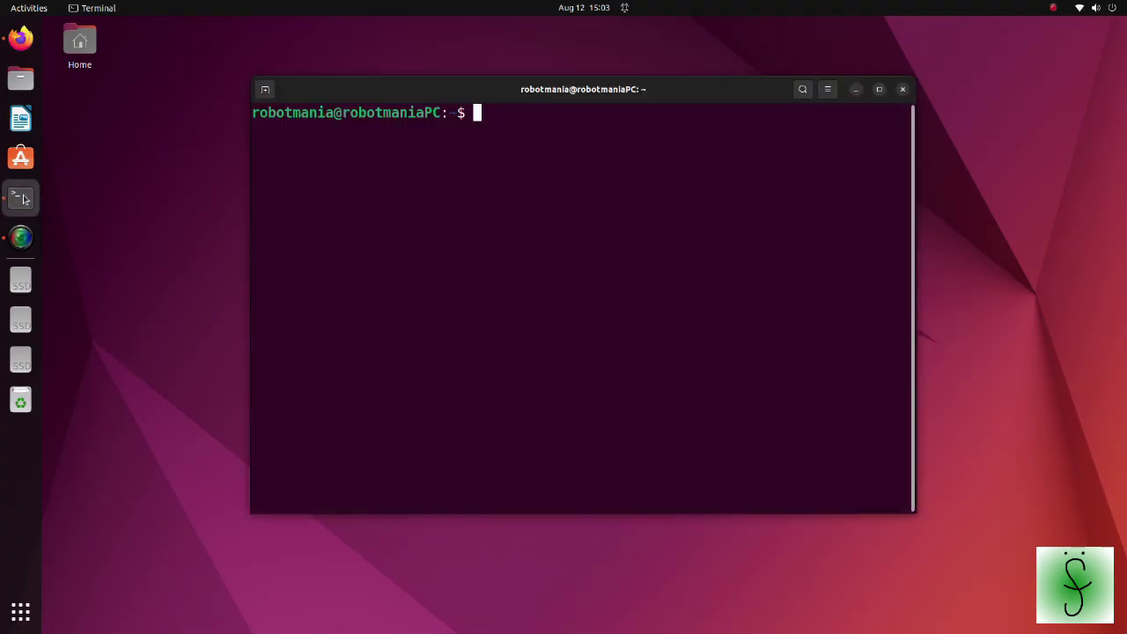
type("sudo apt update")
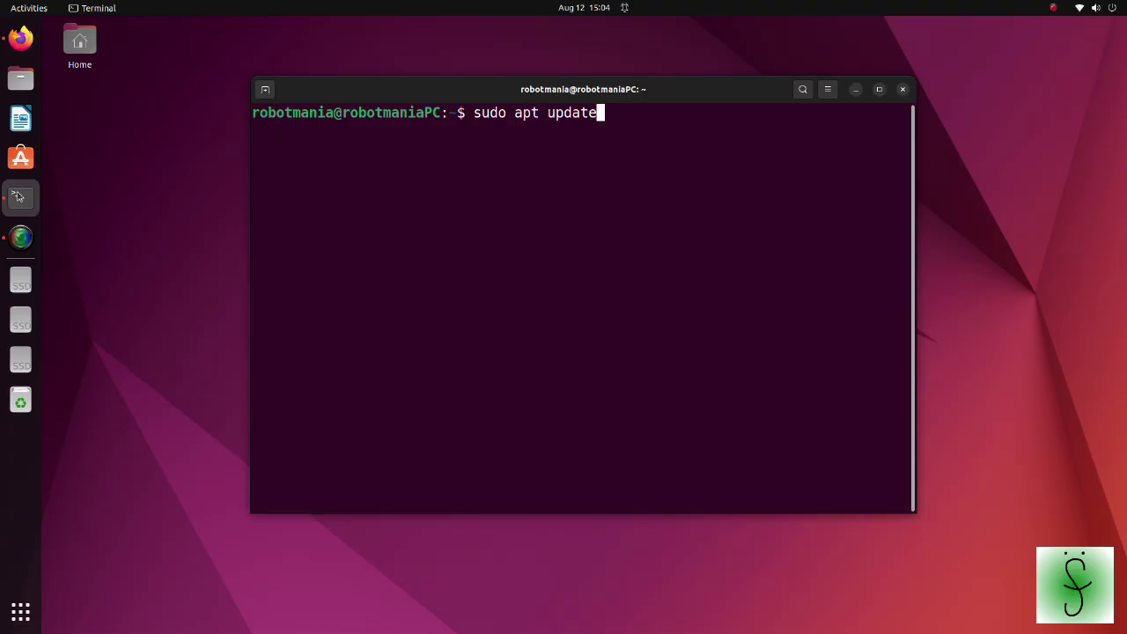
key("Return")
key("Return")
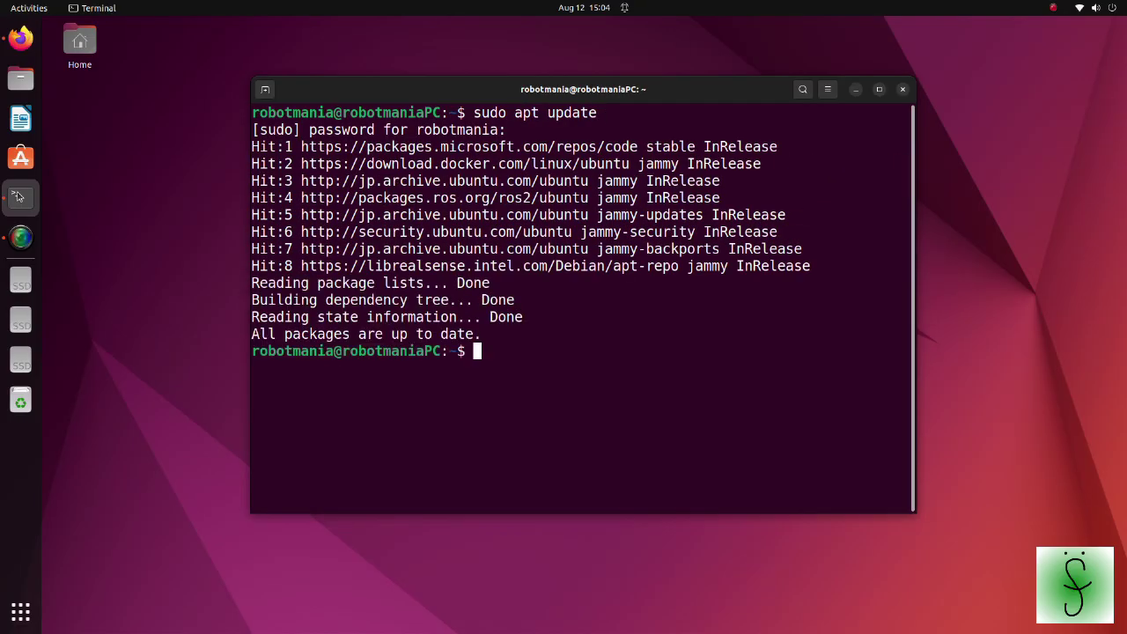
Install the packages python3.11, python3.11-venv and python3.11-distutils with sudo apt install.
type("sudo apt install ")
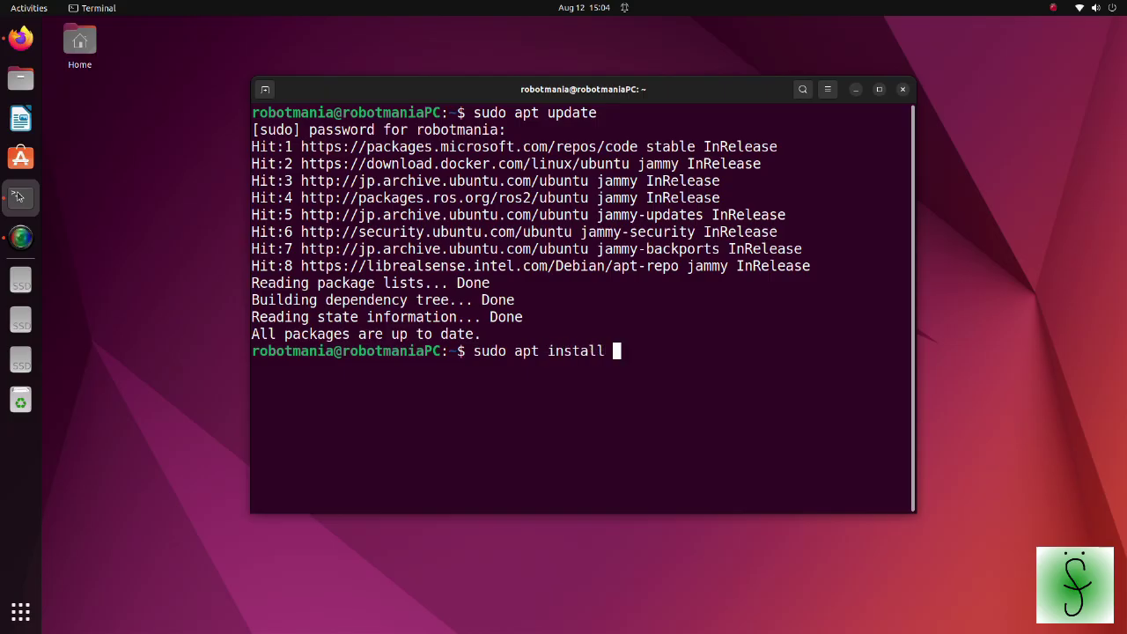
type("python3.11 python")
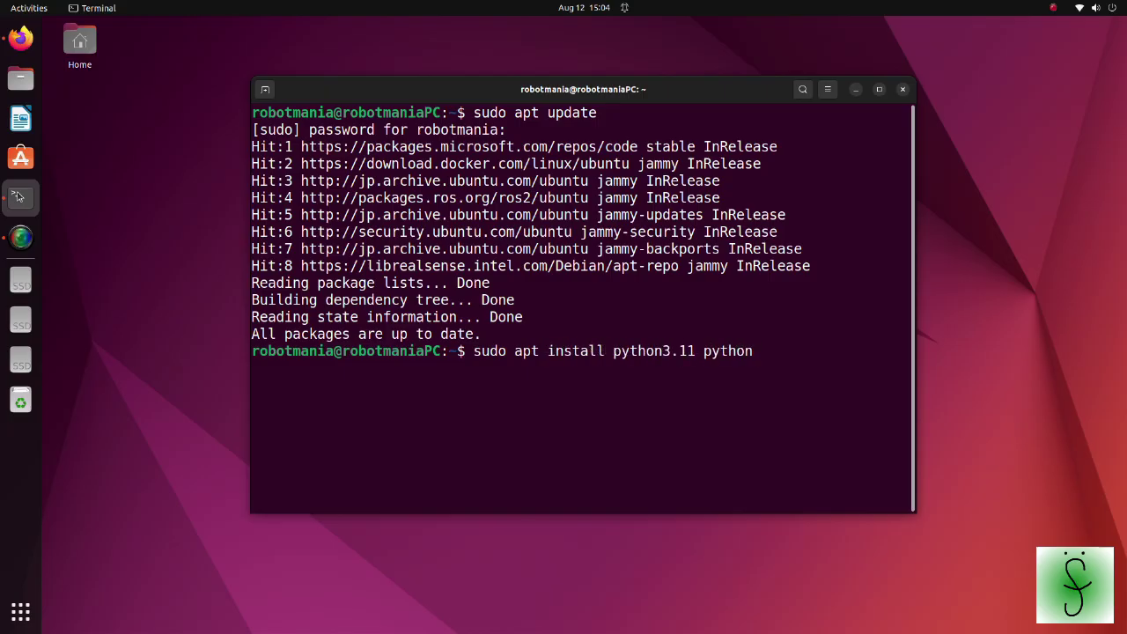
type("3.11-venv python")
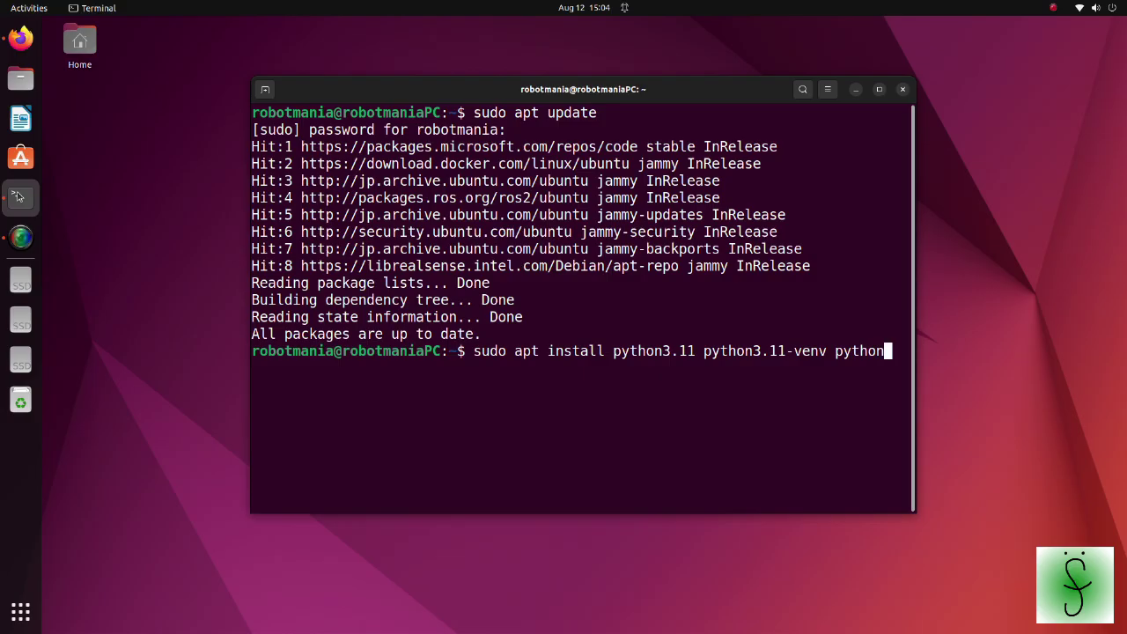
type("3.11-distutils")
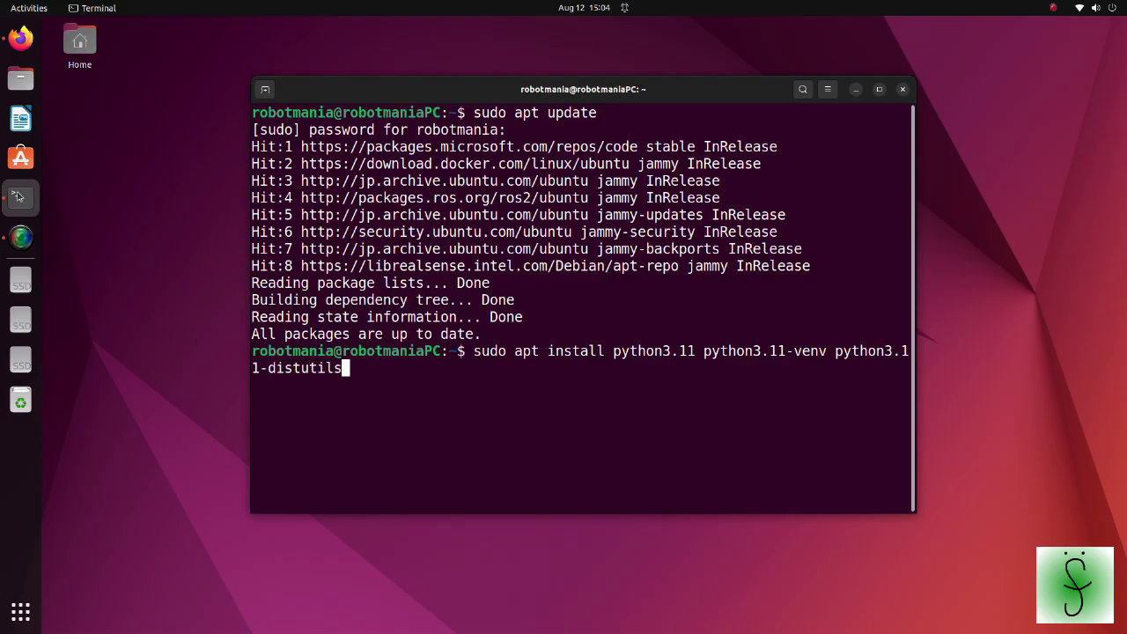
key("Return")
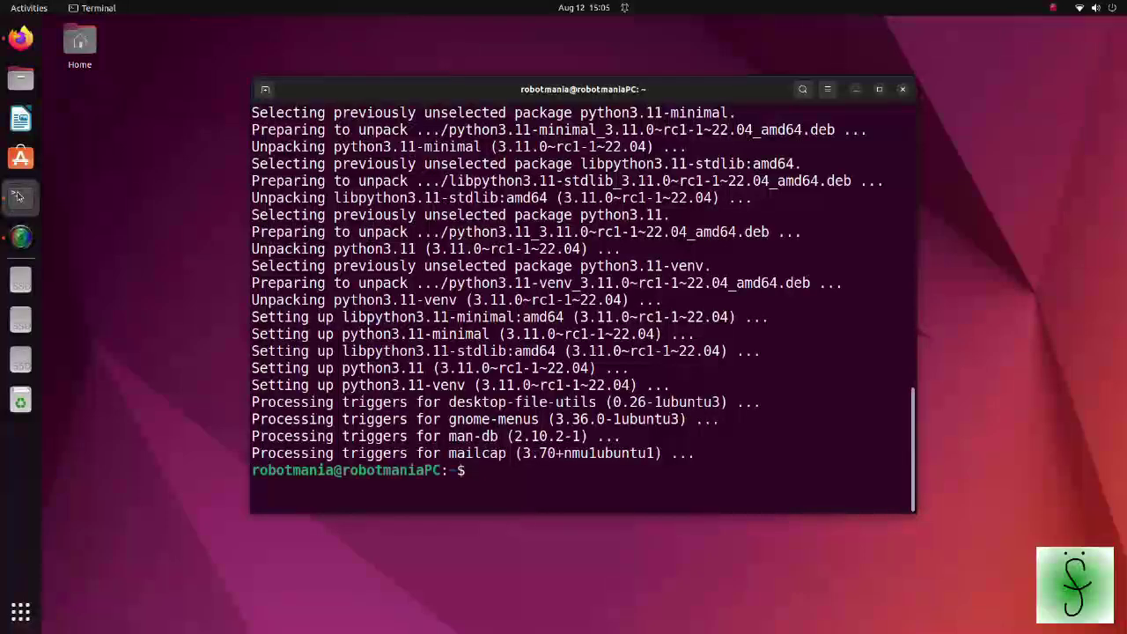
Create a Python 3.11 virtual environment named isaac_sim5 in the home folder and activate it.
type("python3.11")
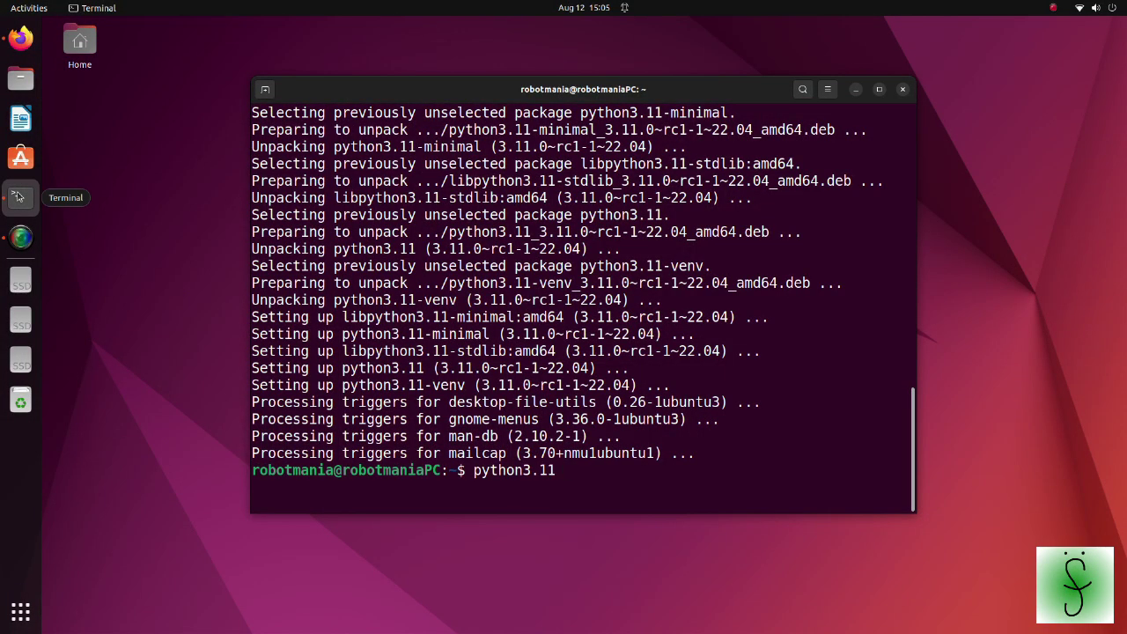
type(" -m venv isaac_sim5")
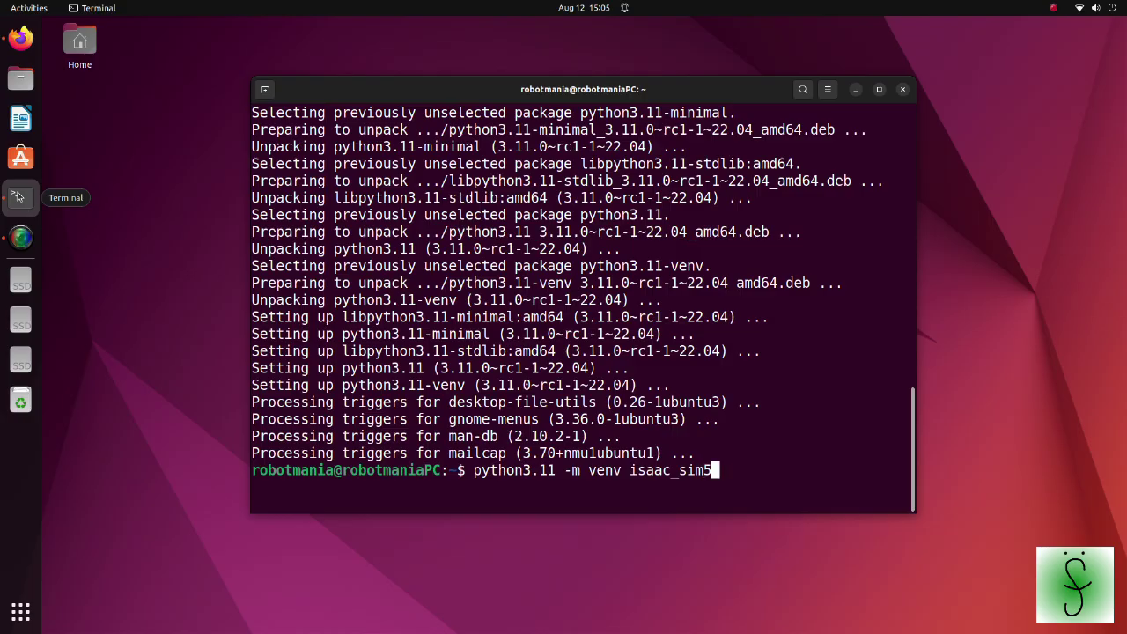
key("Return")
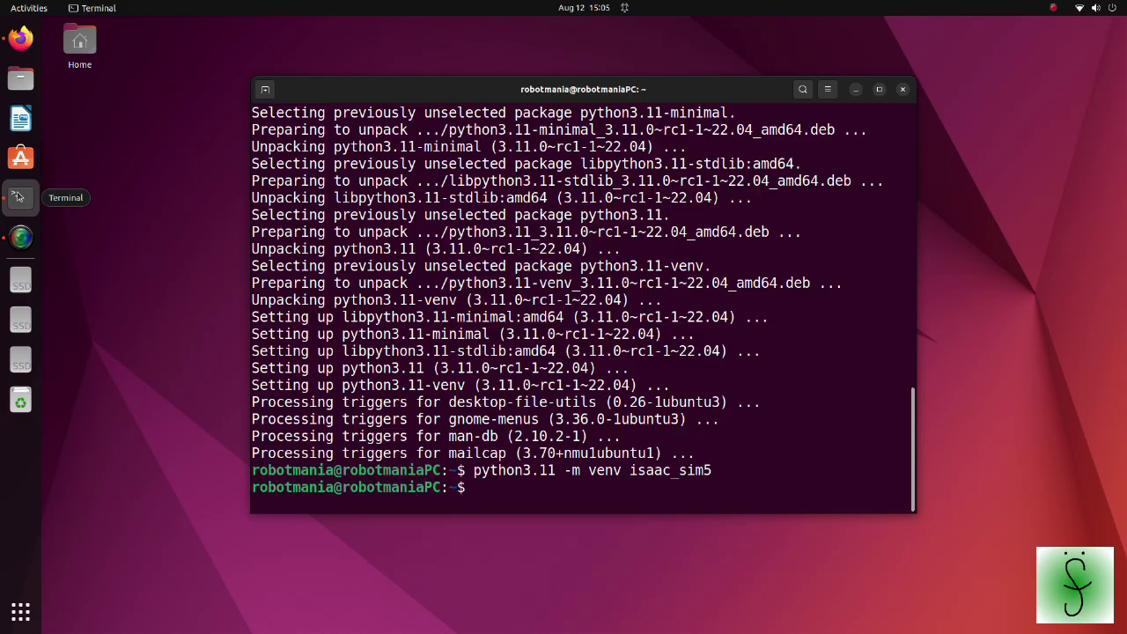
type("source isaac_")
key("Tab")
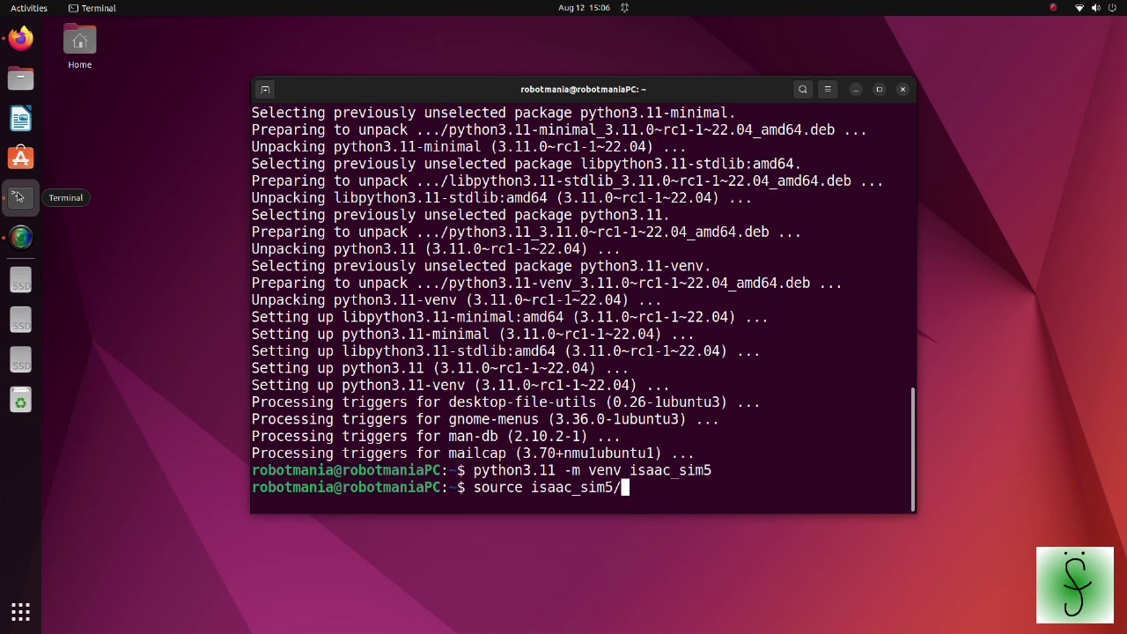
type("bin/activate")
key("Return")
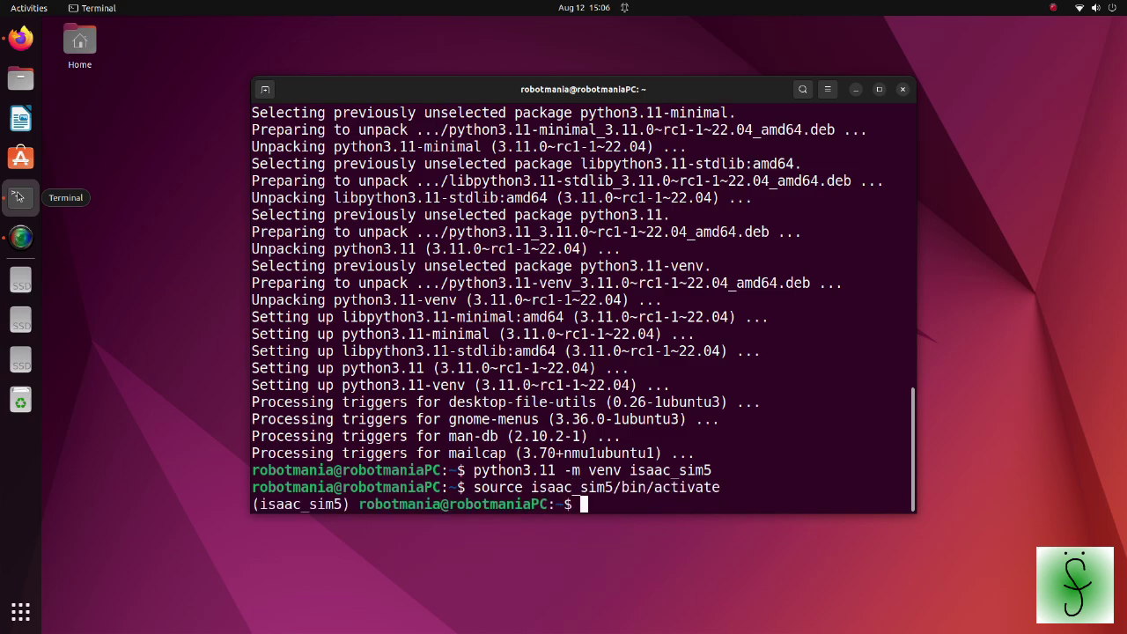
Widen the terminal, copy the Full Isaac Sim 5.0.0 pip install command from the Firefox documentation, and run it in the activated environment.
left_click_drag(316, 90, 167, 76)
left_click_drag(768, 231, 1035, 234)
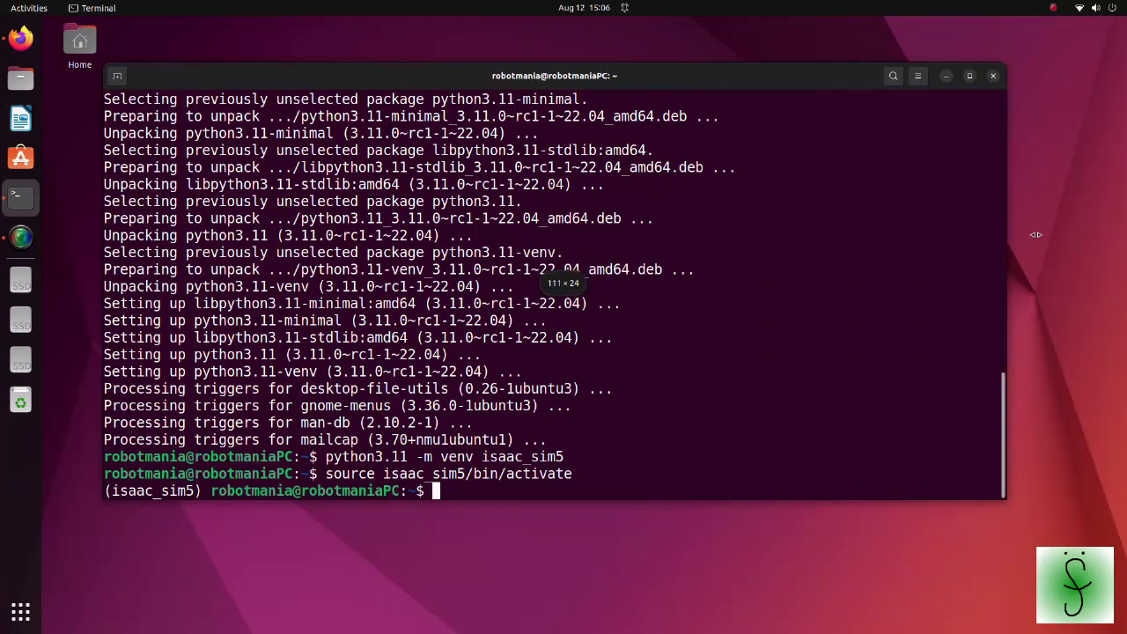
left_click(21, 38)
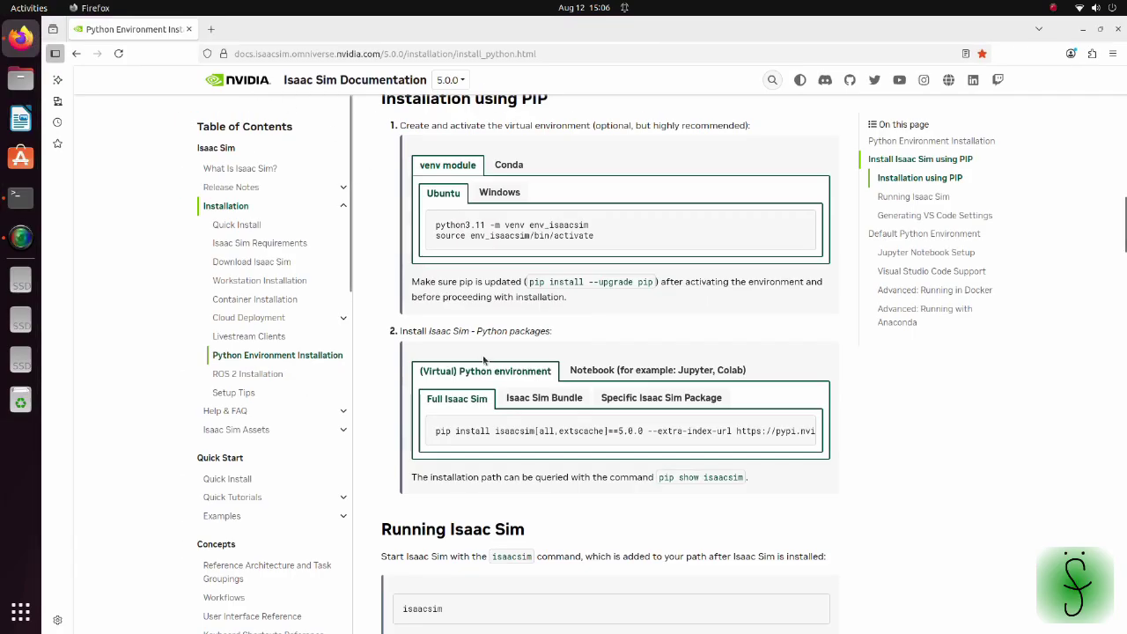
left_click(803, 431)
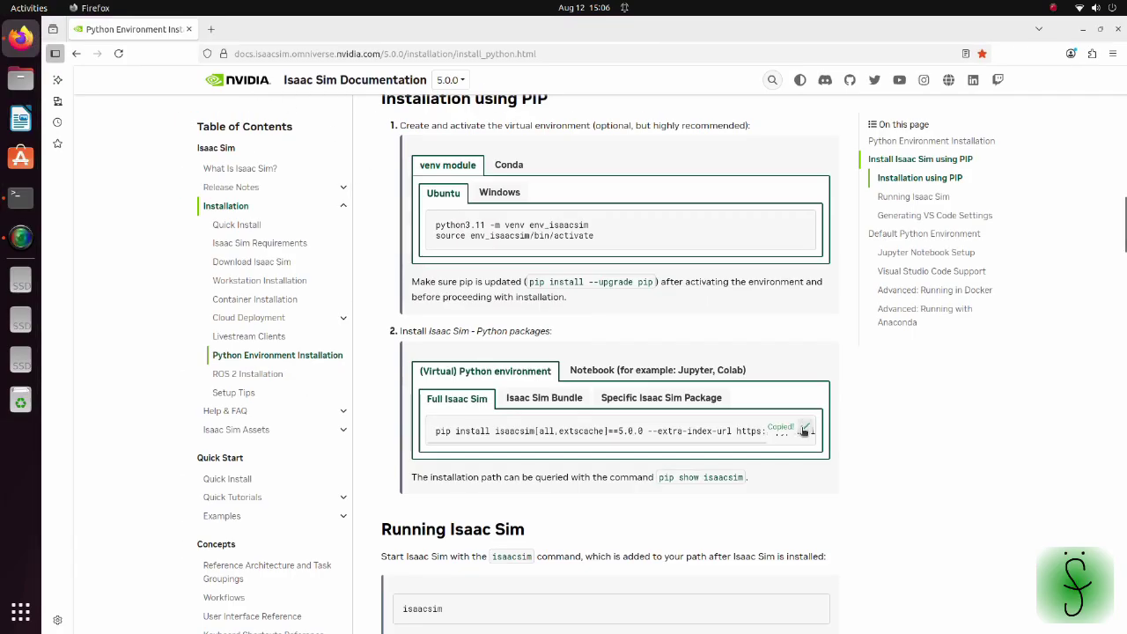
left_click(20, 196)
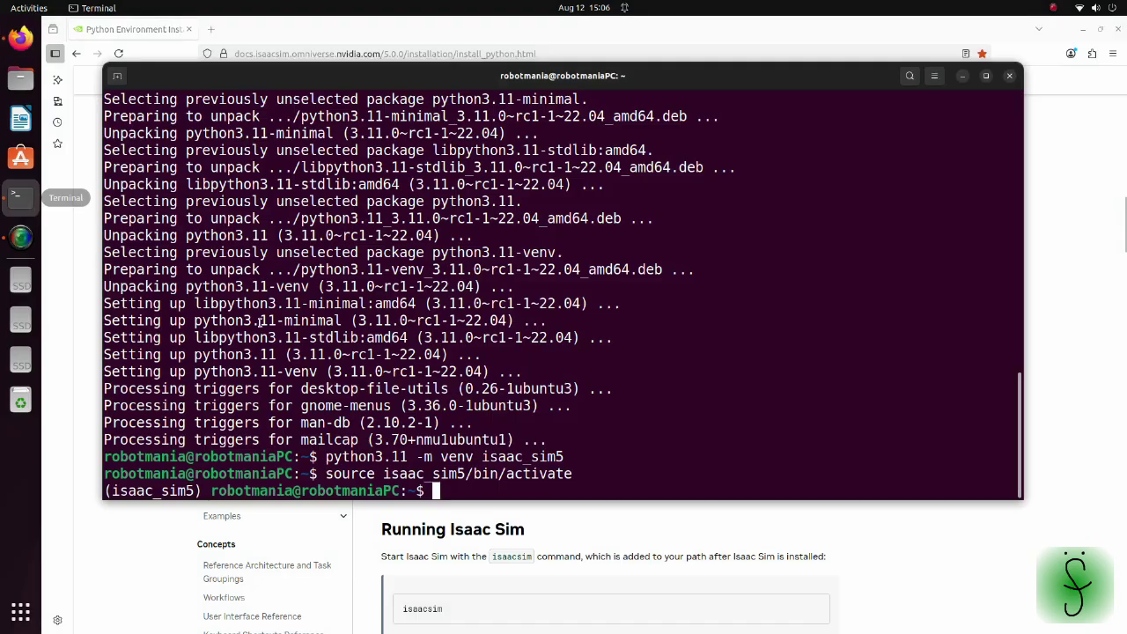
right_click(566, 442)
left_click(599, 489)
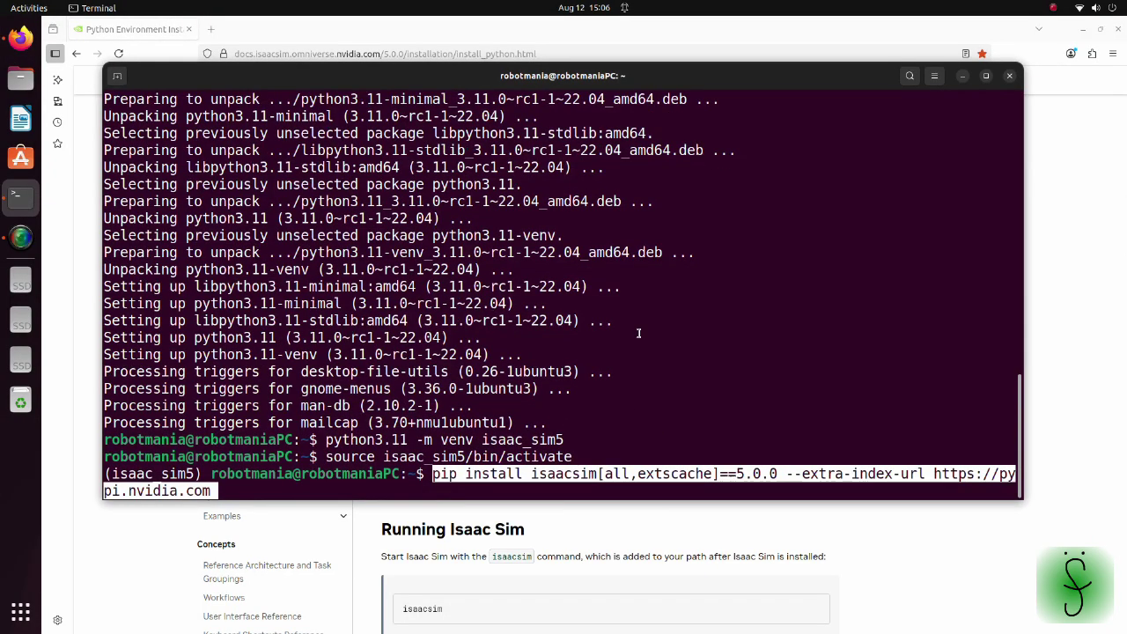
key("Return")
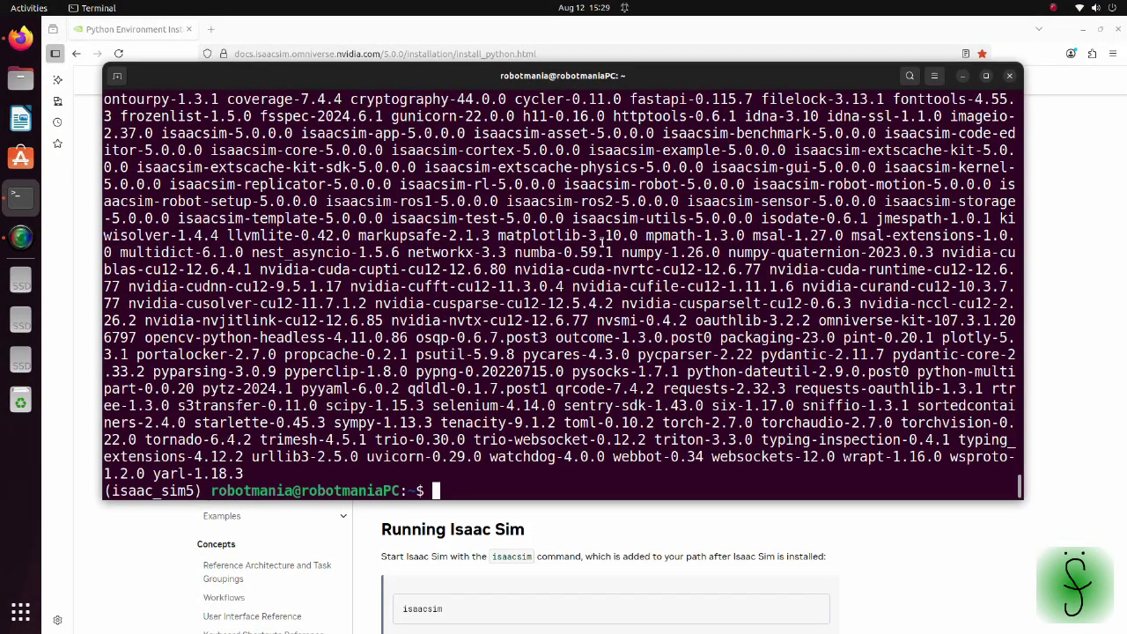
Launch Isaac Sim with the isaacsim command and accept the Omniverse license agreement by answering yes.
type("isaacsim")
key("Return")
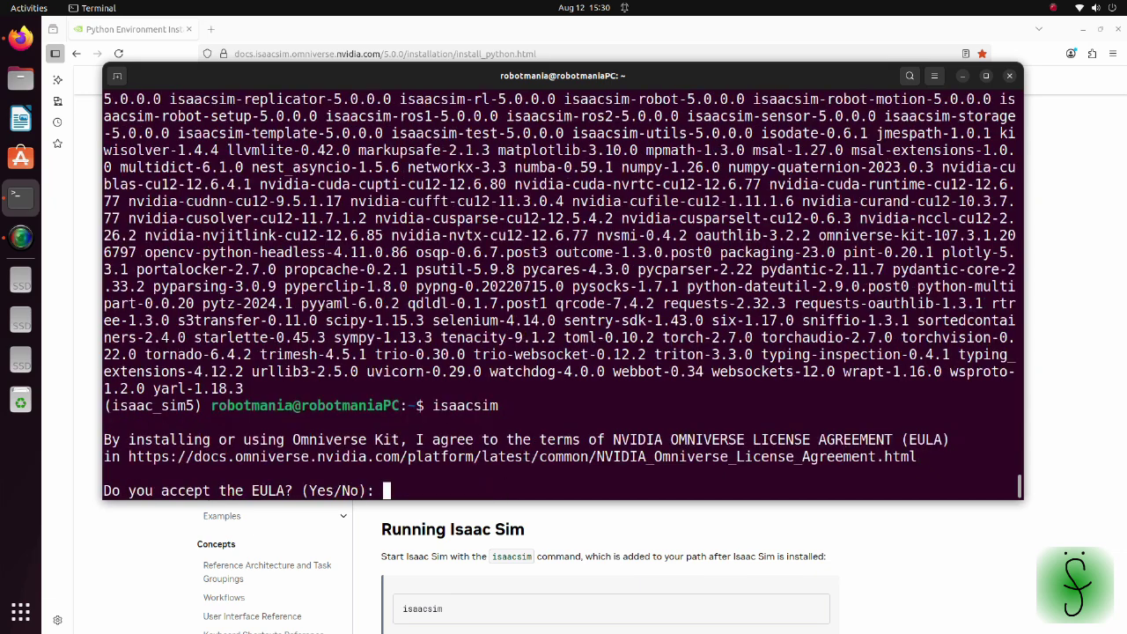
type("yes")
key("Return")
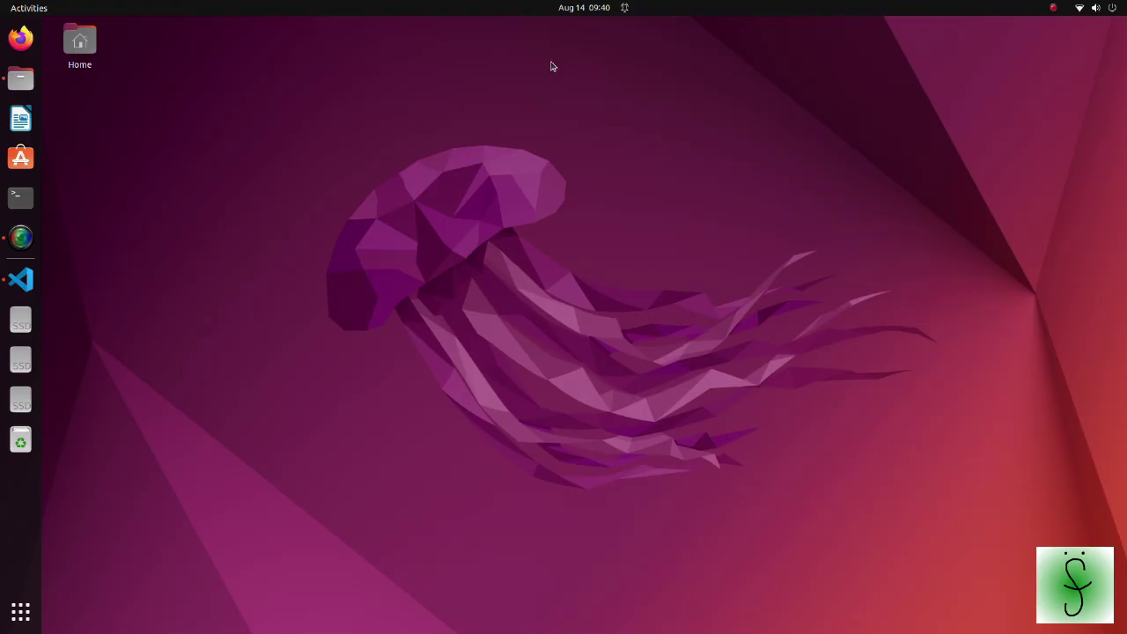
Switch to Files and open perception_pipeline_demo.launch.py from isaac_moveit_perception/src/perception_pipeline/launch in Visual Studio Code.
left_click(20, 78)
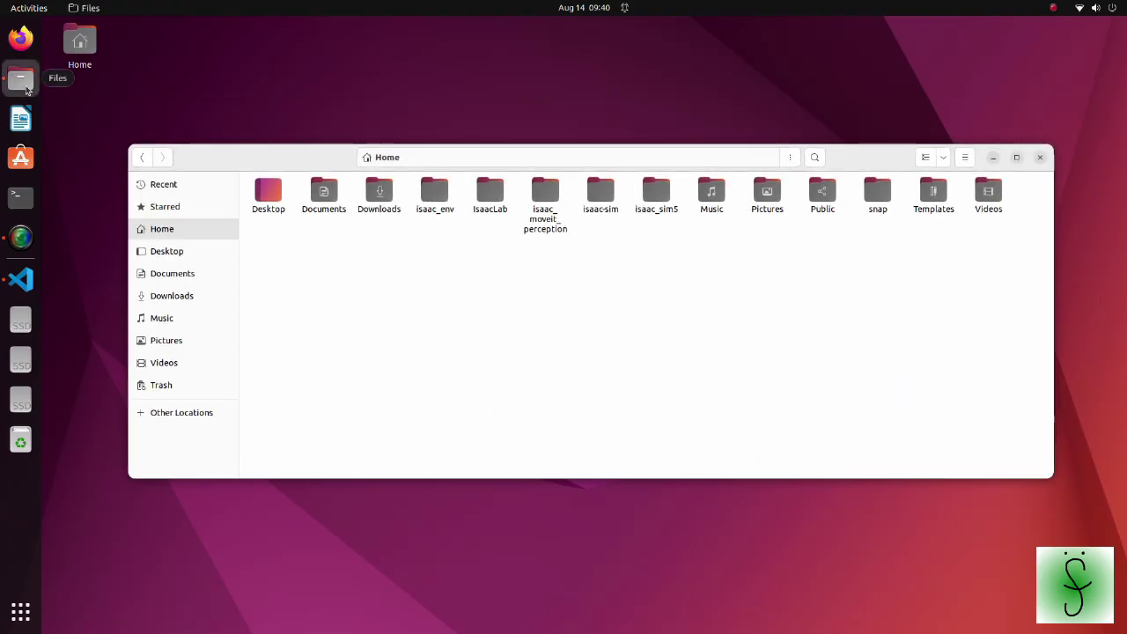
double_click(543, 226)
double_click(287, 215)
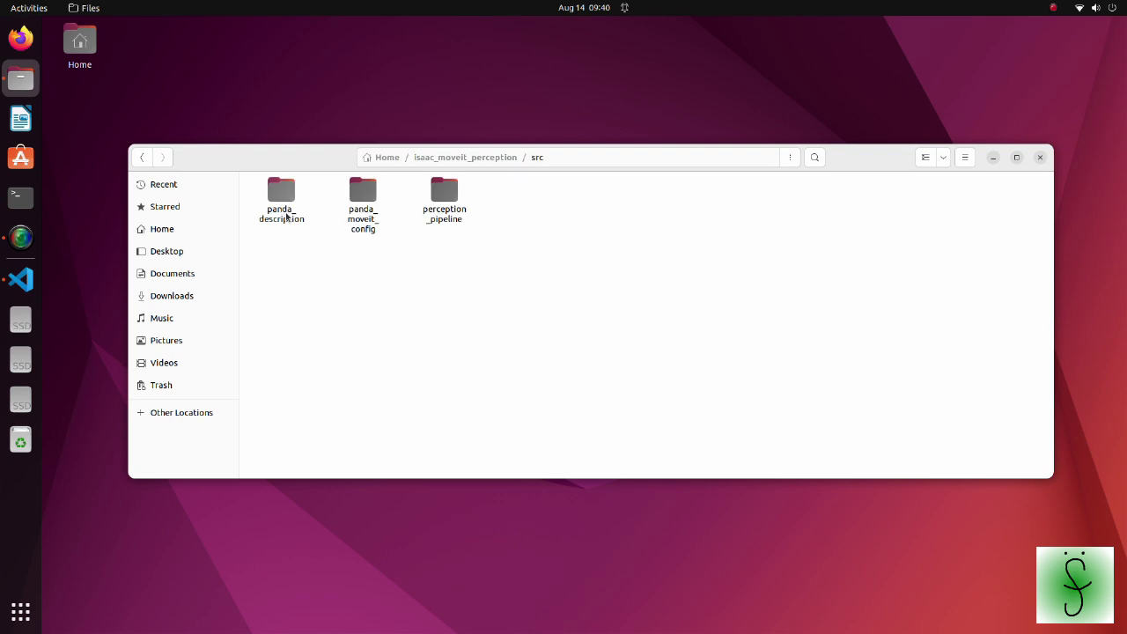
double_click(443, 215)
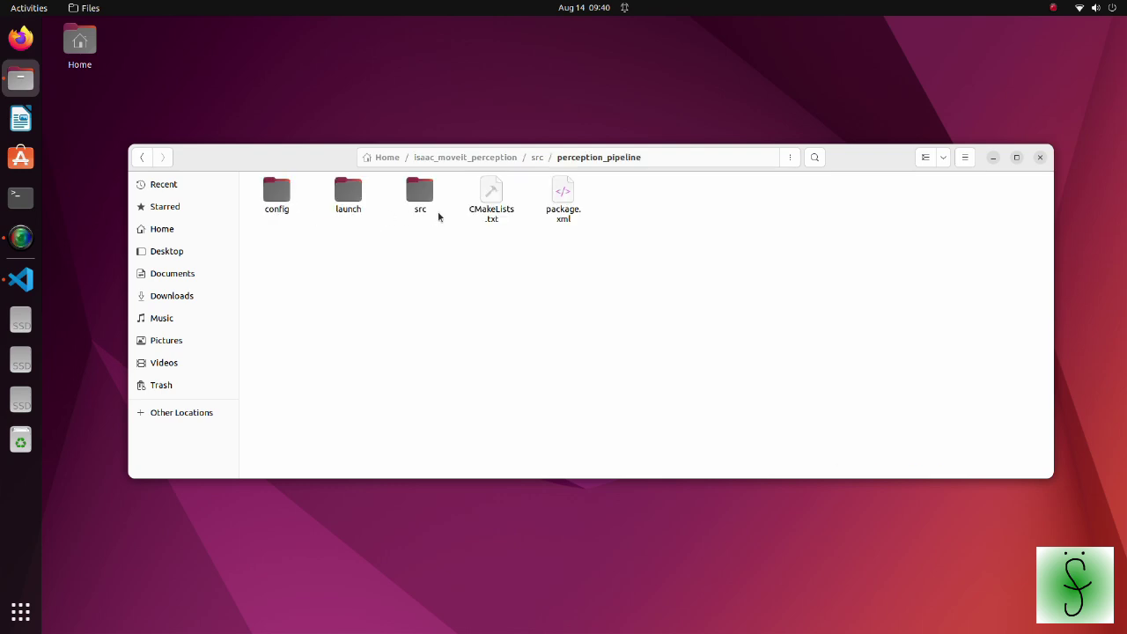
double_click(352, 204)
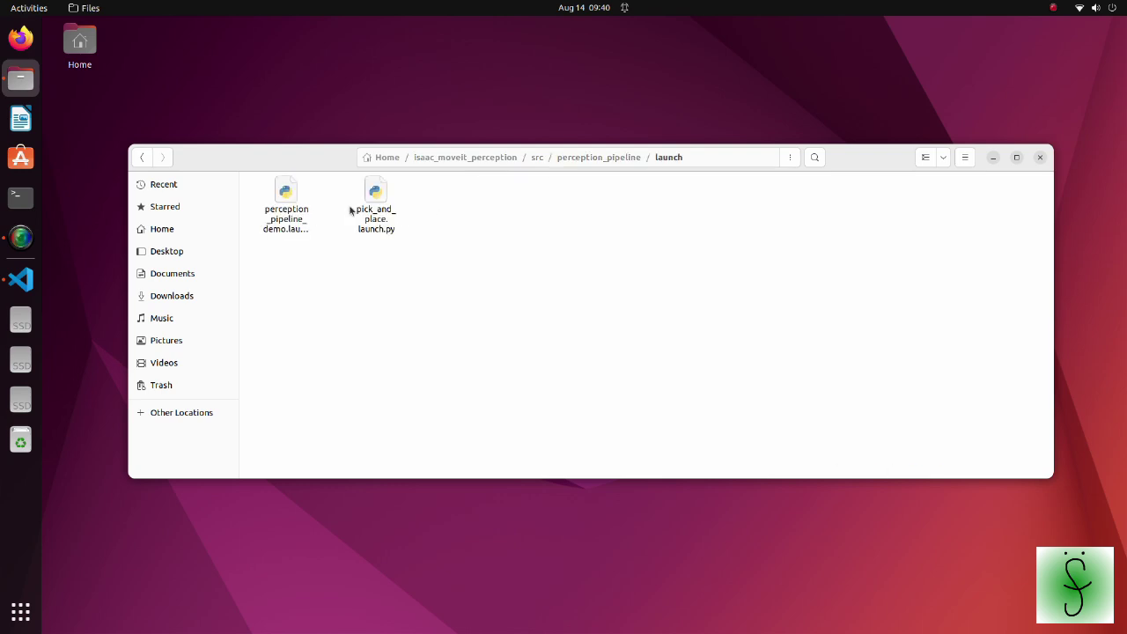
double_click(286, 214)
Examine the moveit_config definition in the launch file, highlighting the whole block and then its sensors_3d section.
scroll(284, 206, "down", 7)
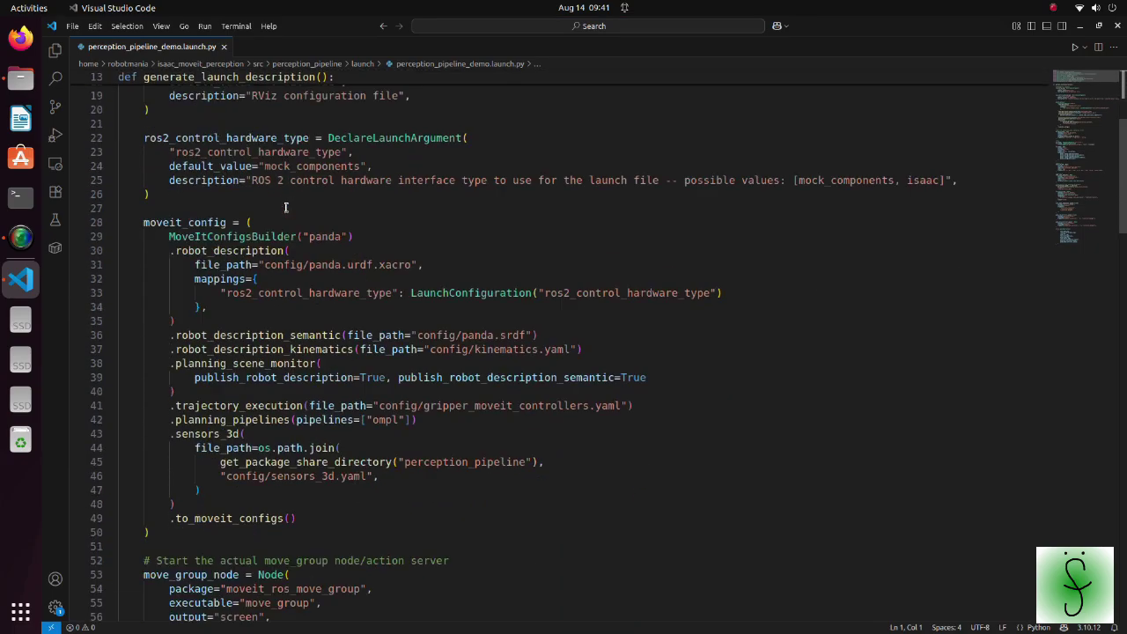
left_click_drag(138, 193, 334, 495)
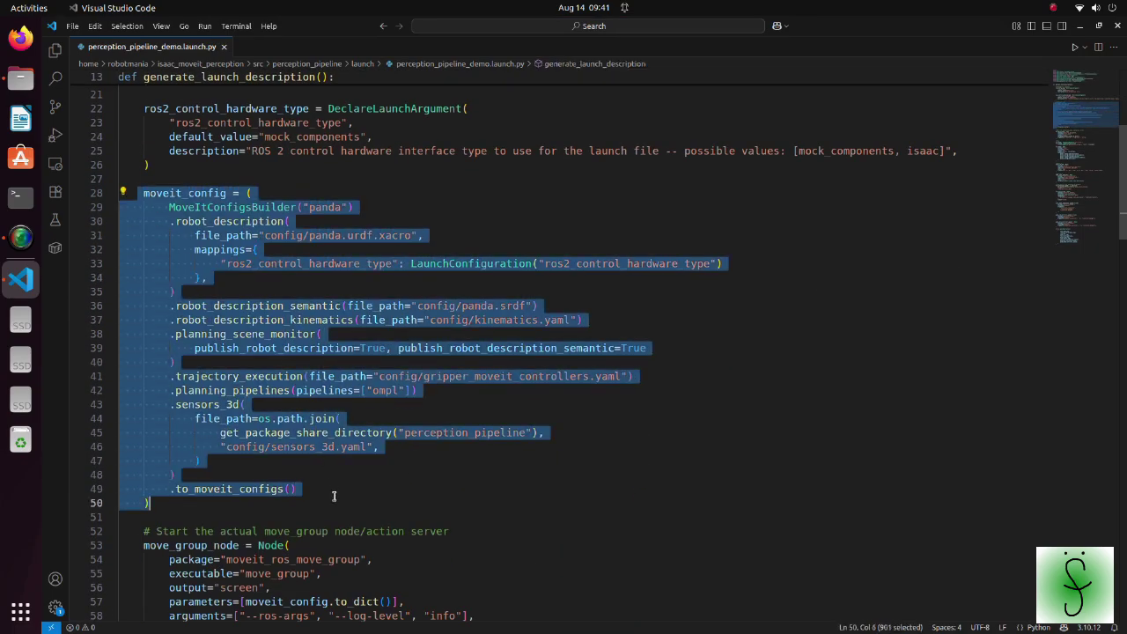
left_click(334, 495)
left_click_drag(164, 404, 200, 473)
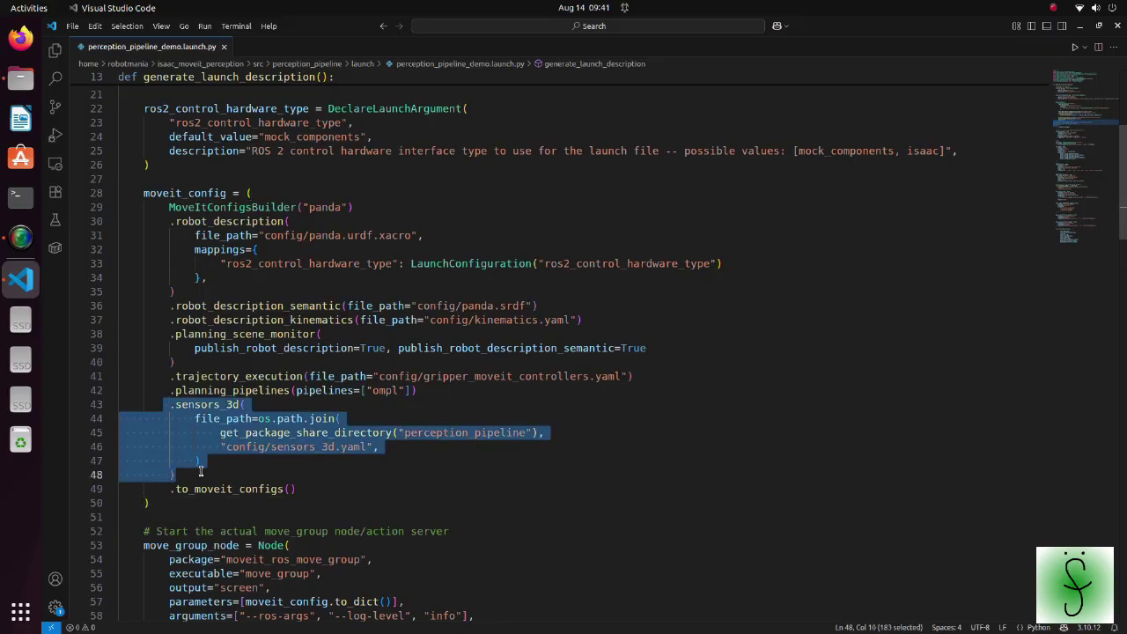
left_click(201, 472)
Open sensors_3d.yaml from the perception_pipeline package's config folder and highlight the octomap_resolution line.
left_click(27, 86)
left_click(581, 156)
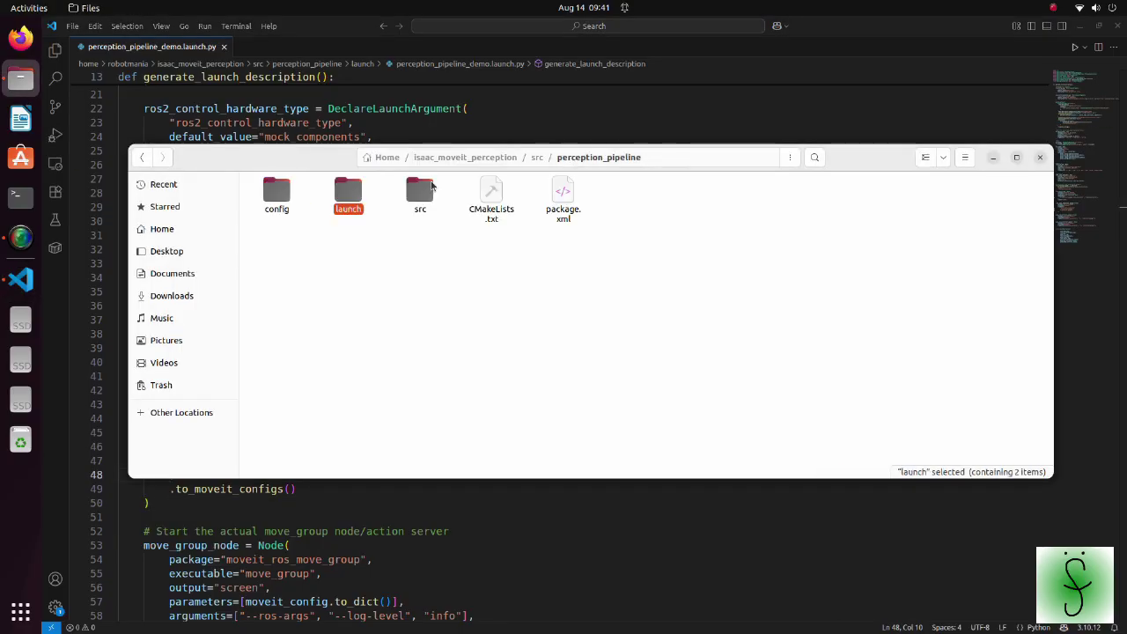
double_click(277, 192)
double_click(293, 200)
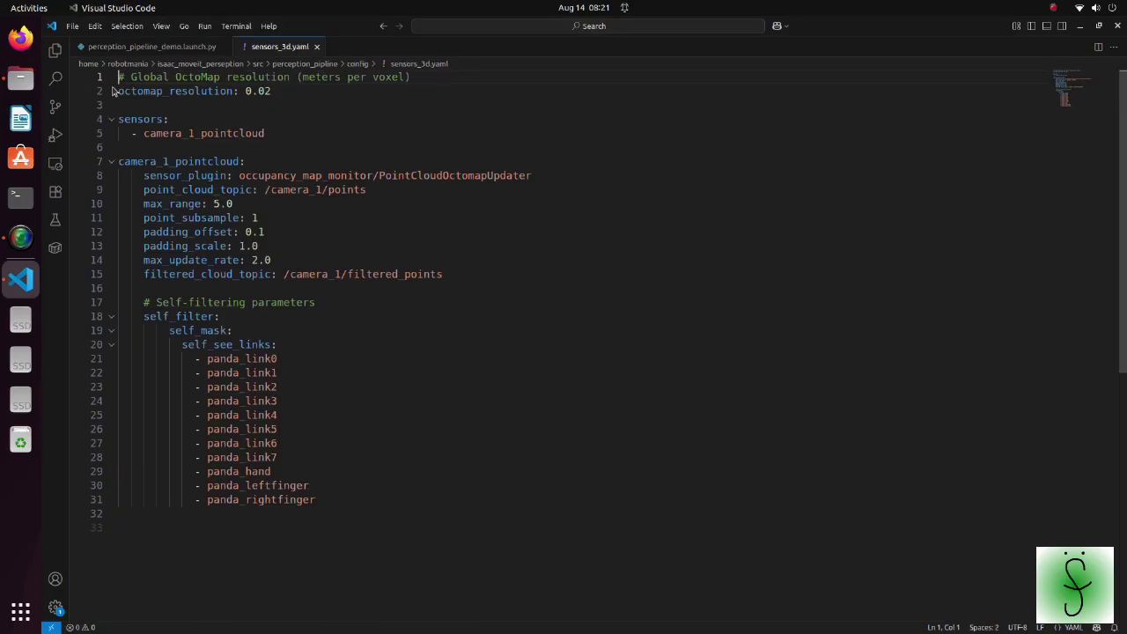
left_click_drag(117, 92, 278, 92)
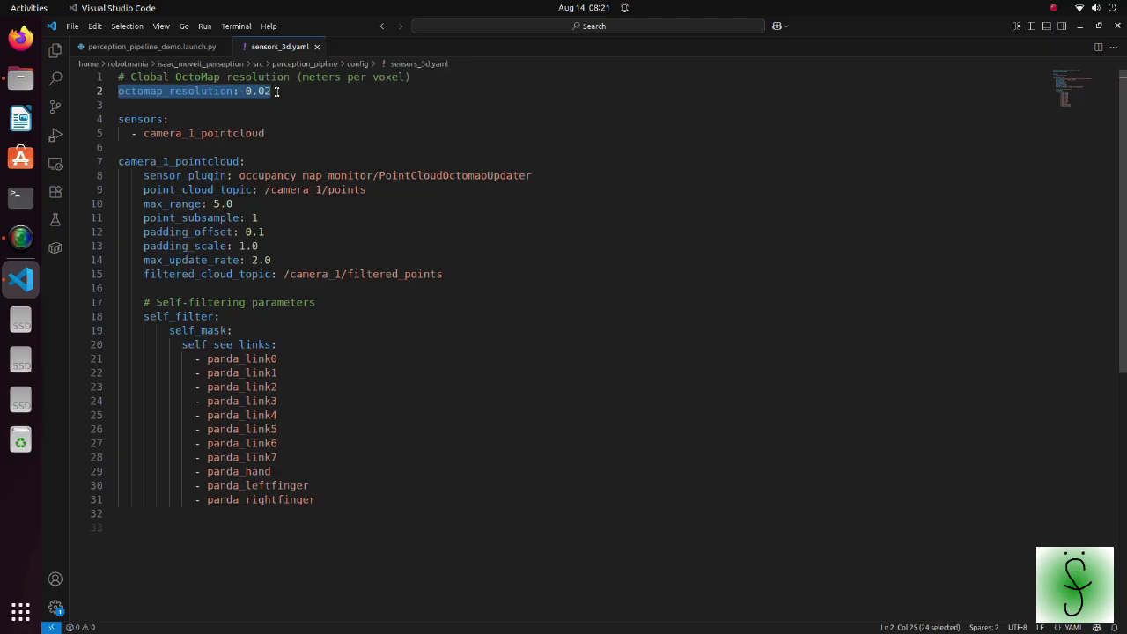
Examine the sensor_plugin, point_cloud_topic, max_range and point_subsample settings of camera_1_pointcloud, highlighting each line in turn.
left_click(277, 92)
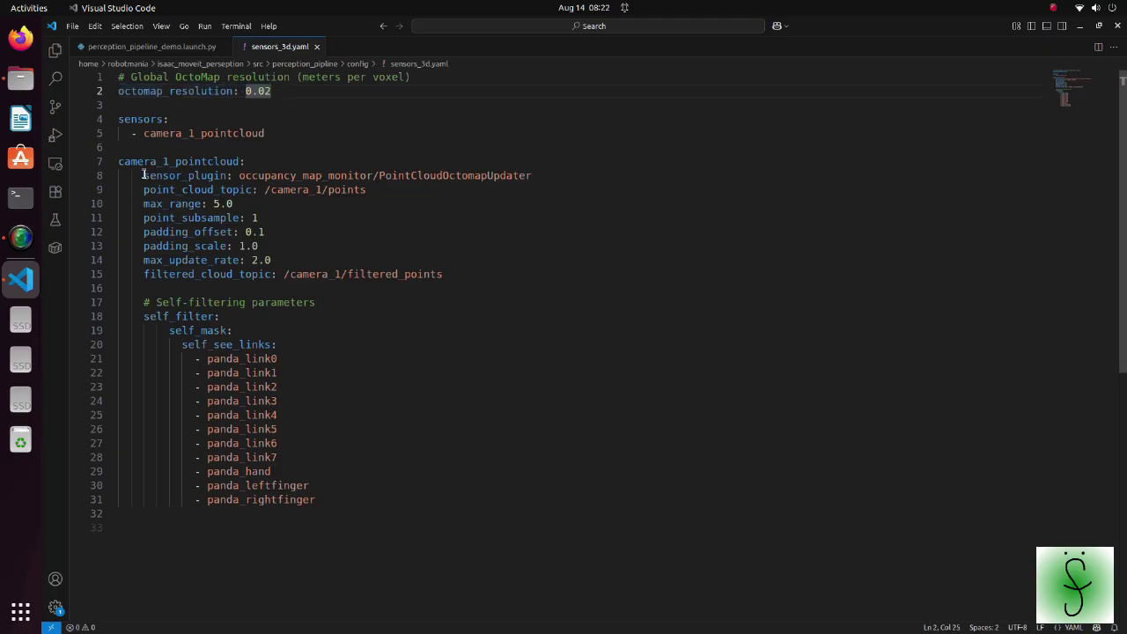
left_click_drag(144, 175, 543, 173)
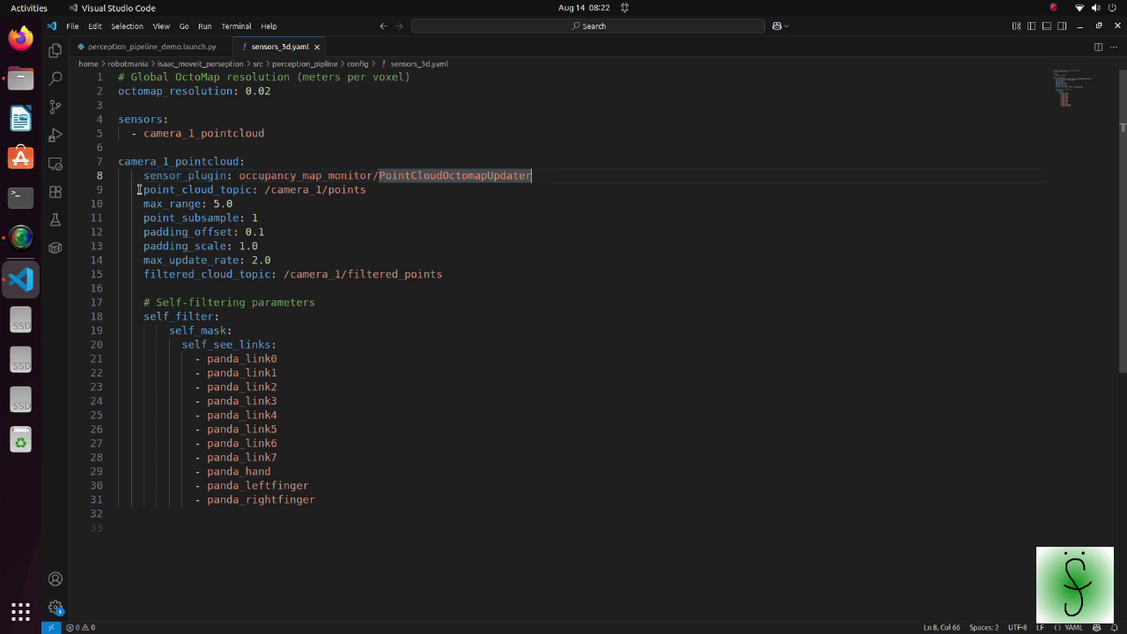
left_click_drag(139, 189, 370, 191)
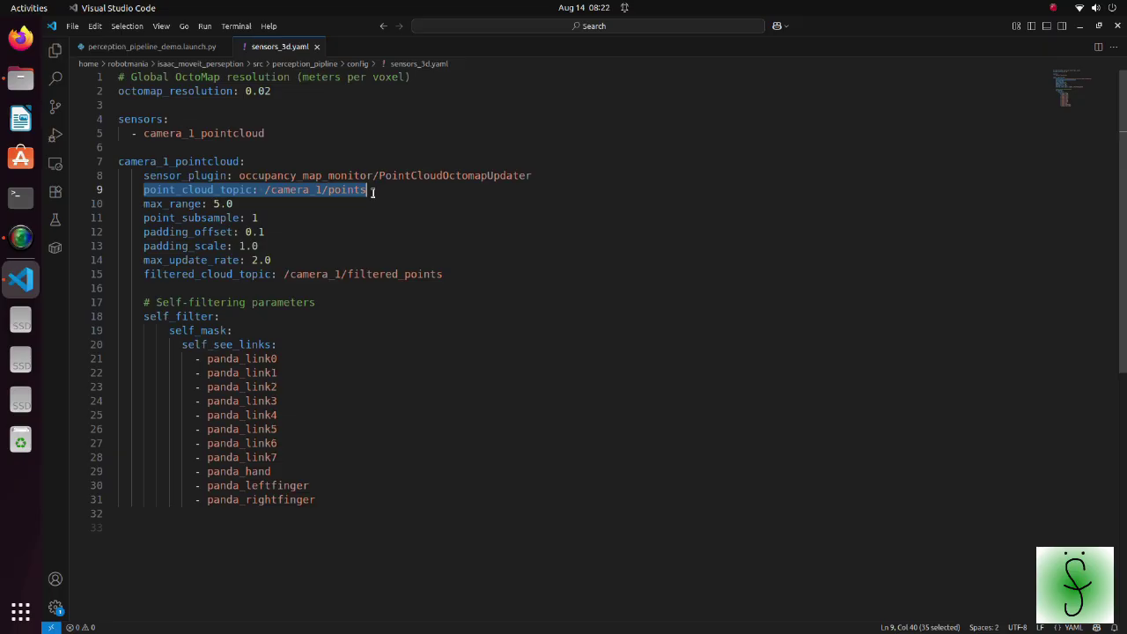
left_click(373, 192)
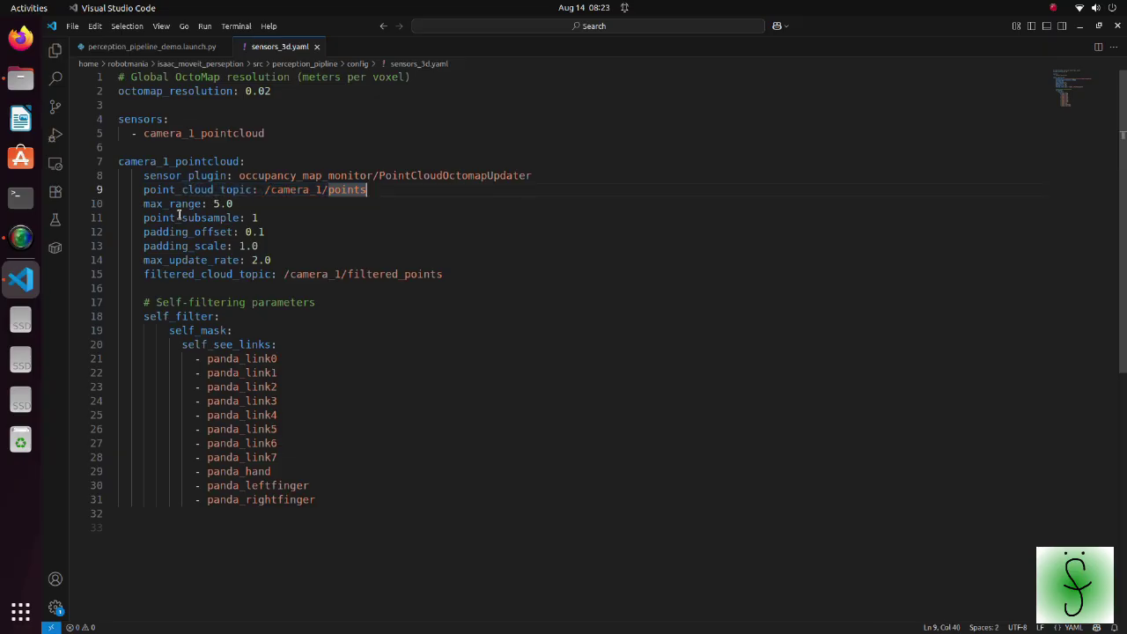
left_click_drag(139, 205, 235, 206)
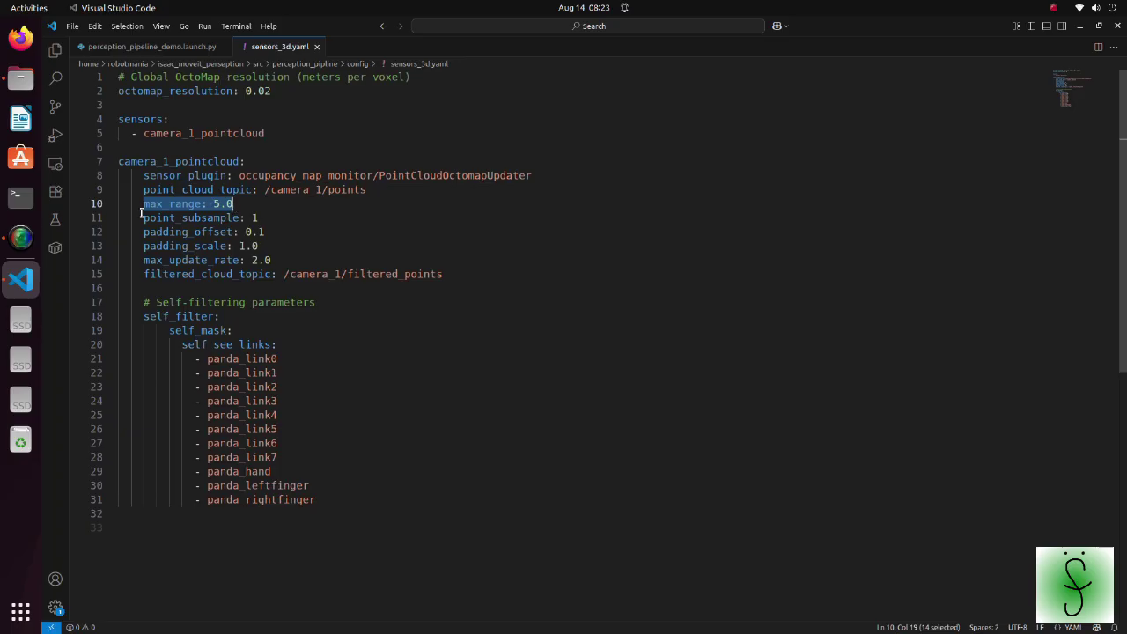
left_click_drag(141, 214, 261, 218)
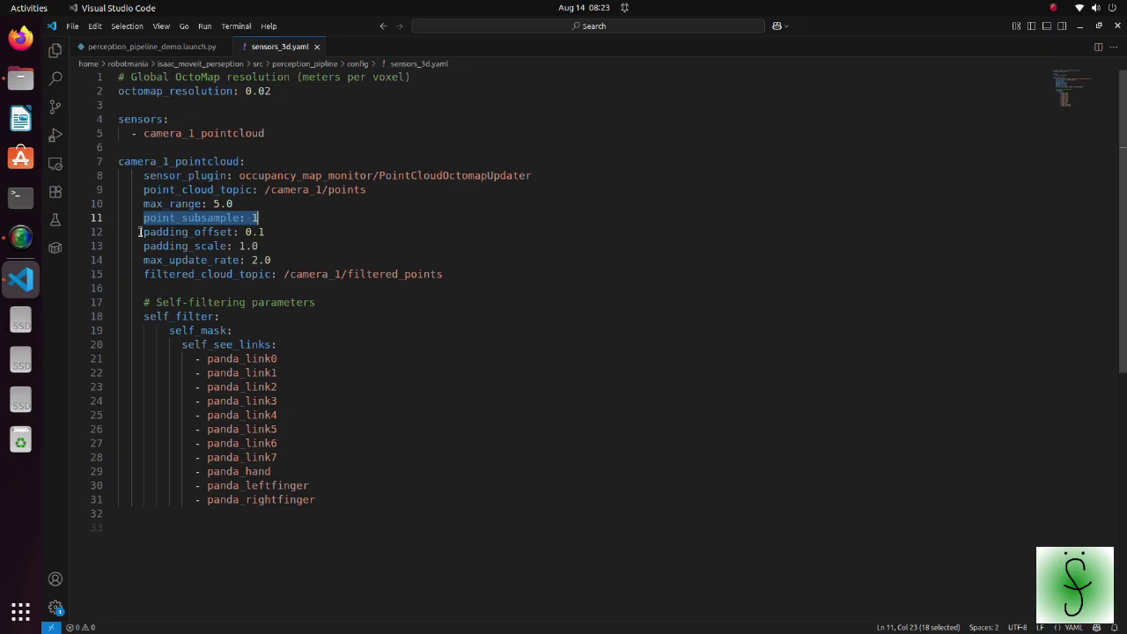
Examine the padding, max_update_rate and filtered_cloud_topic settings, highlighting each line, and finish with the whole self_filter block.
left_click_drag(143, 232, 265, 233)
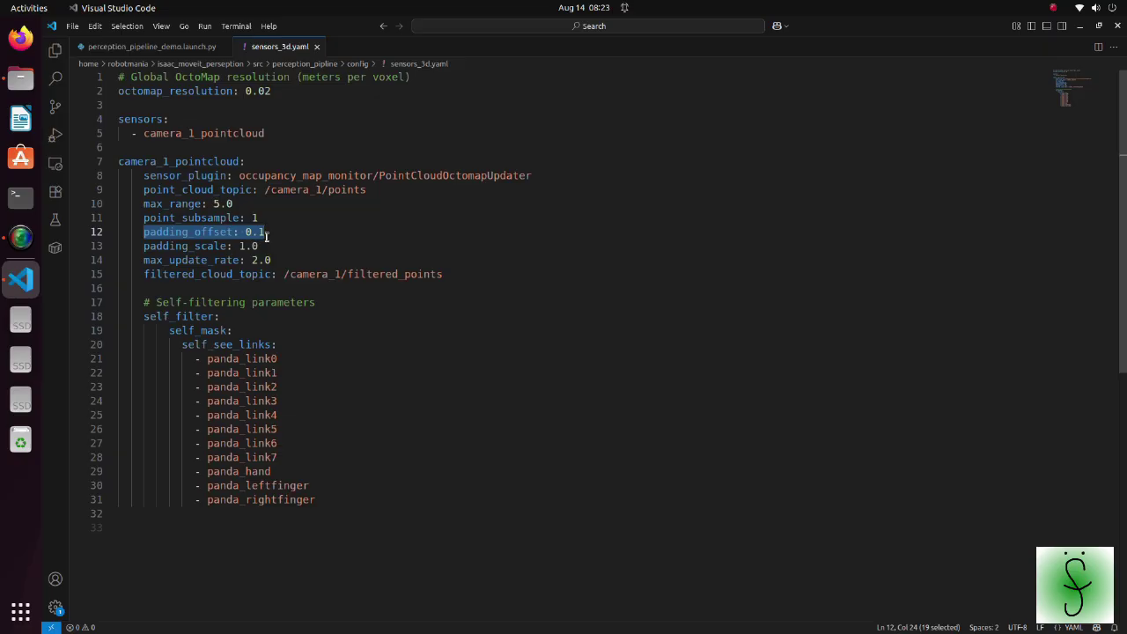
left_click_drag(145, 245, 262, 248)
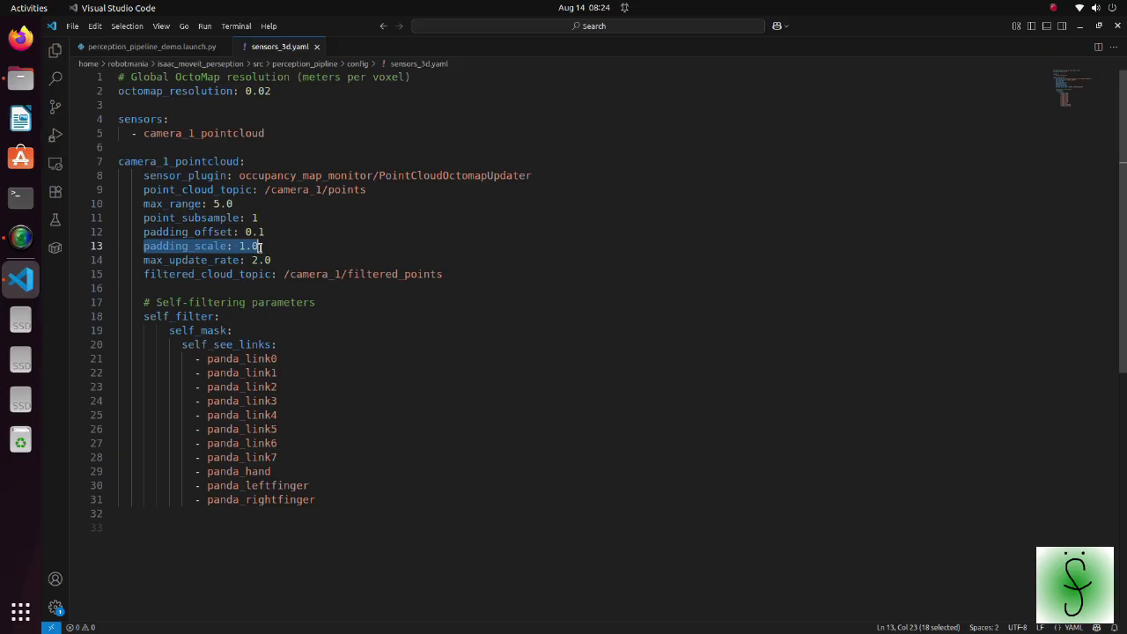
left_click(260, 246)
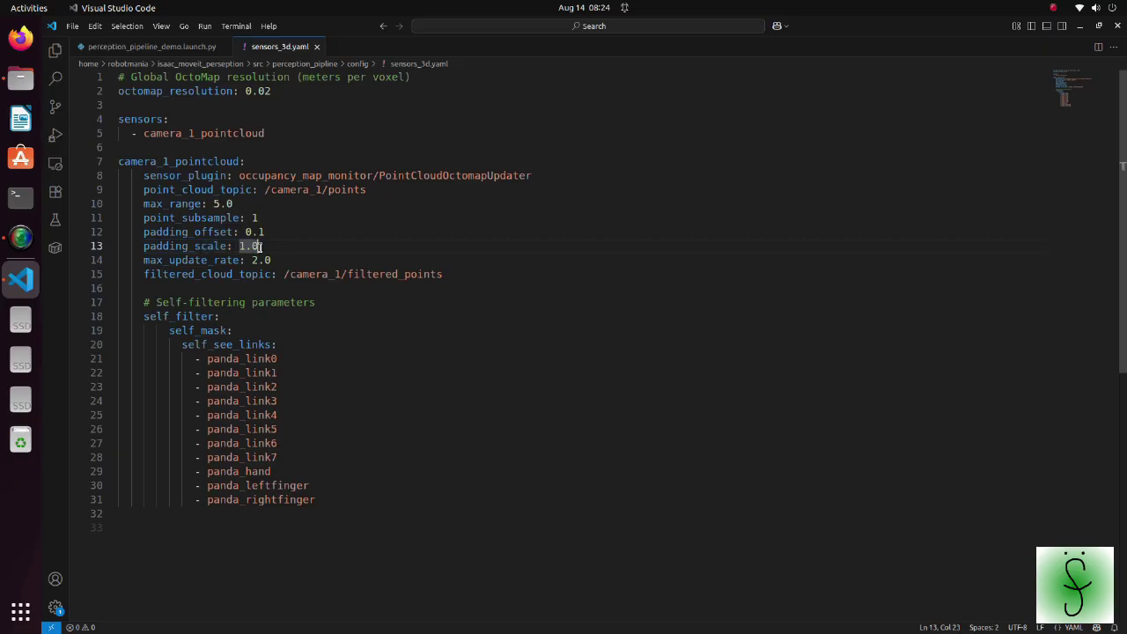
left_click_drag(141, 259, 275, 260)
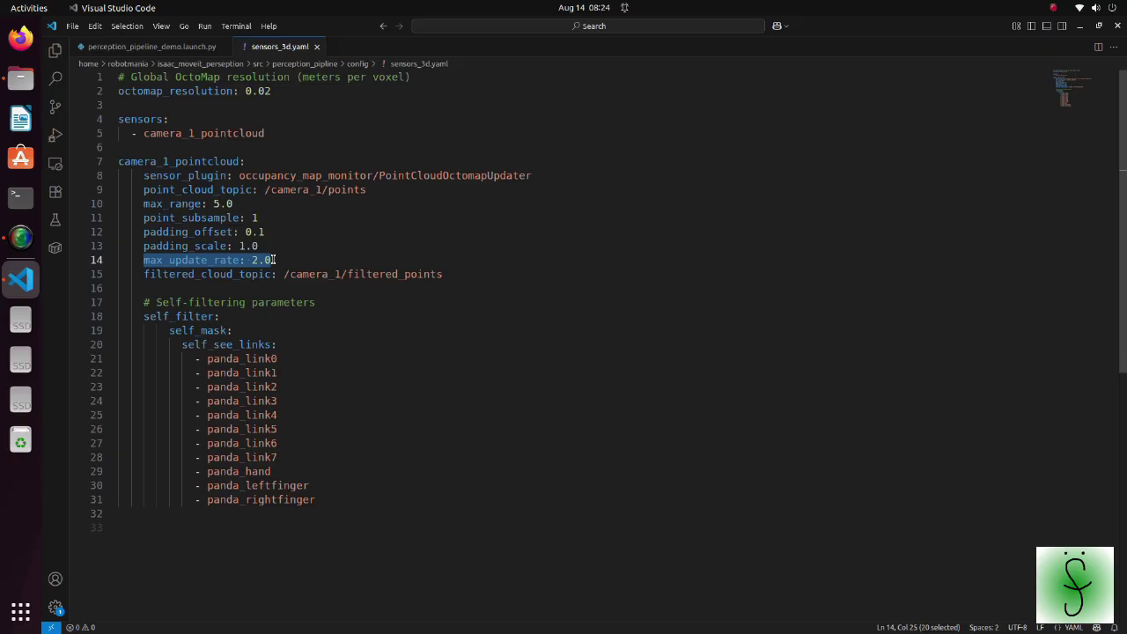
left_click_drag(137, 274, 448, 276)
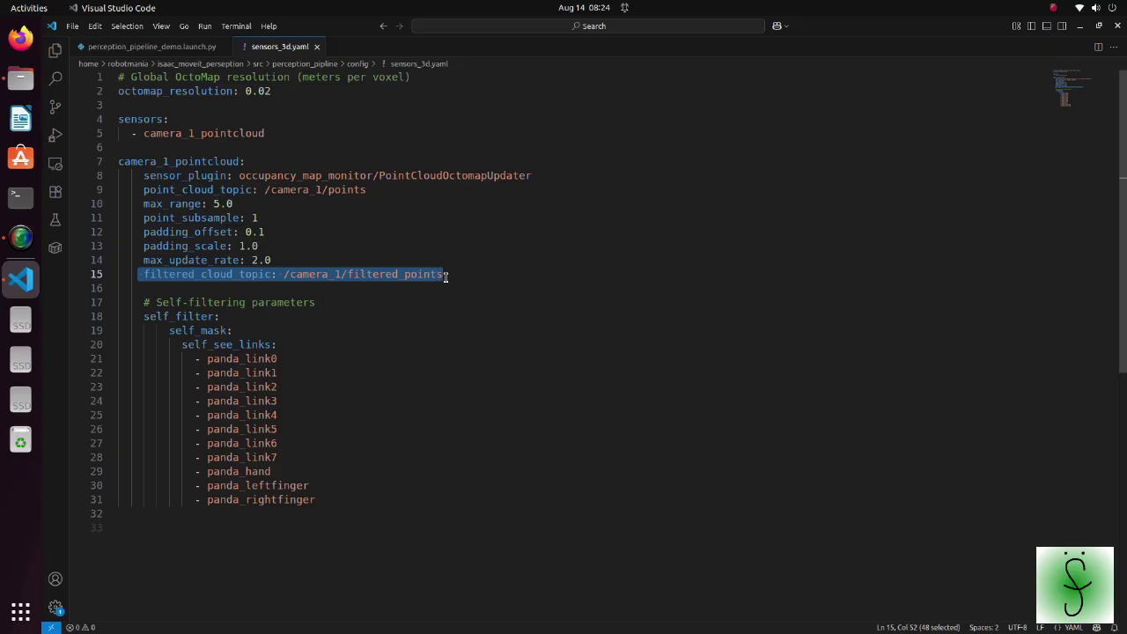
left_click_drag(141, 314, 330, 492)
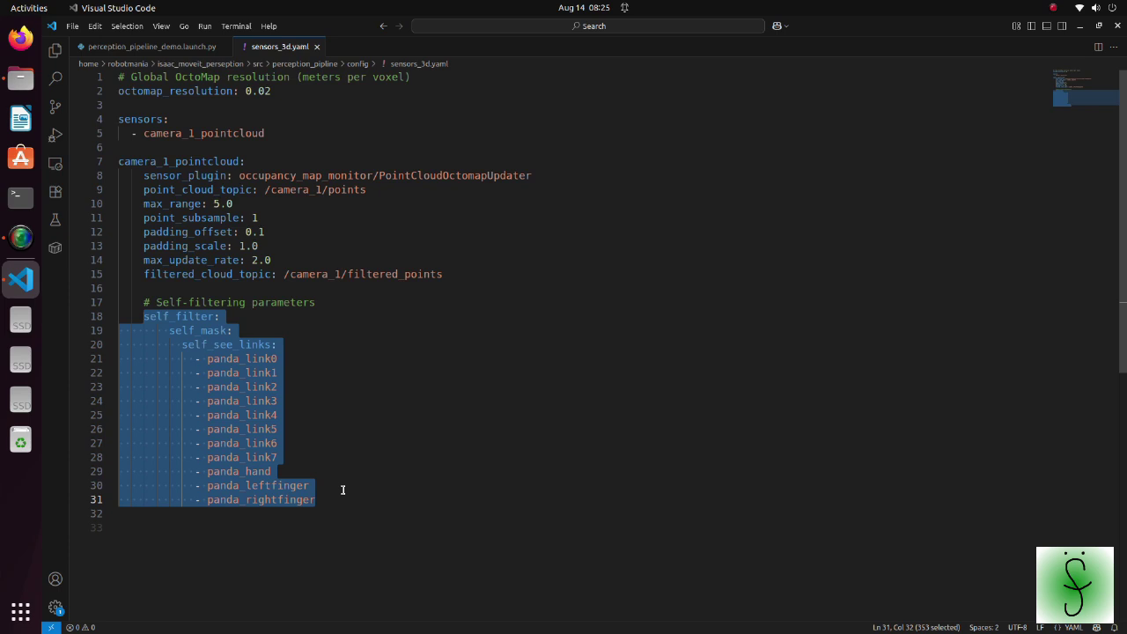
left_click(345, 490)
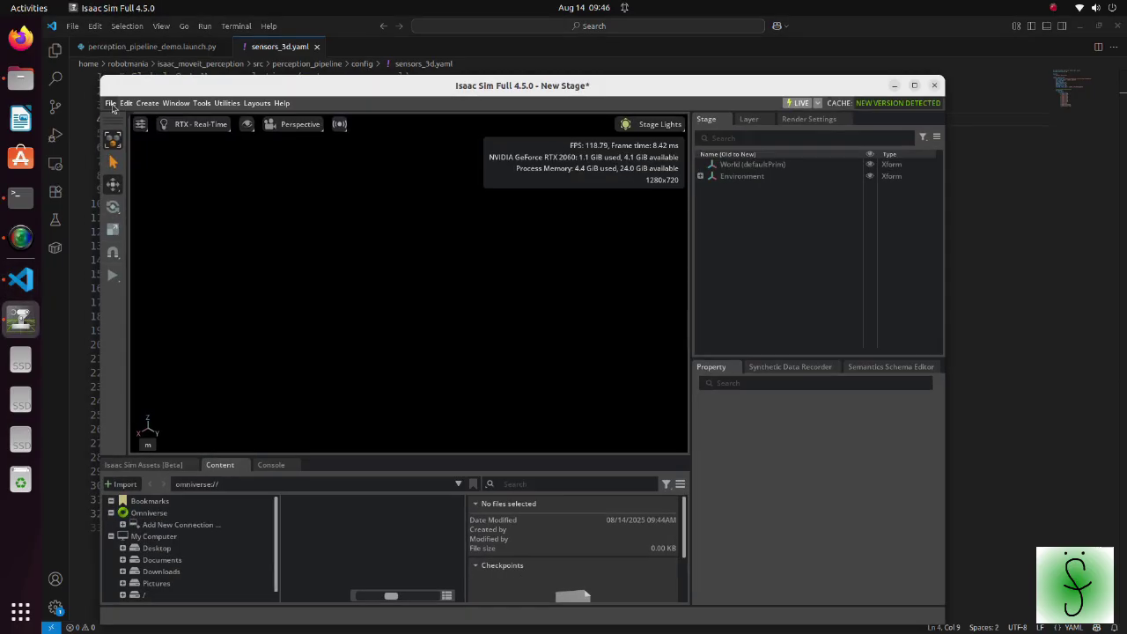
In Isaac Sim, open moveit_perceptoin_world.usd from the isaac_moveit_perception folder and maximize the window.
left_click(111, 103)
left_click(131, 183)
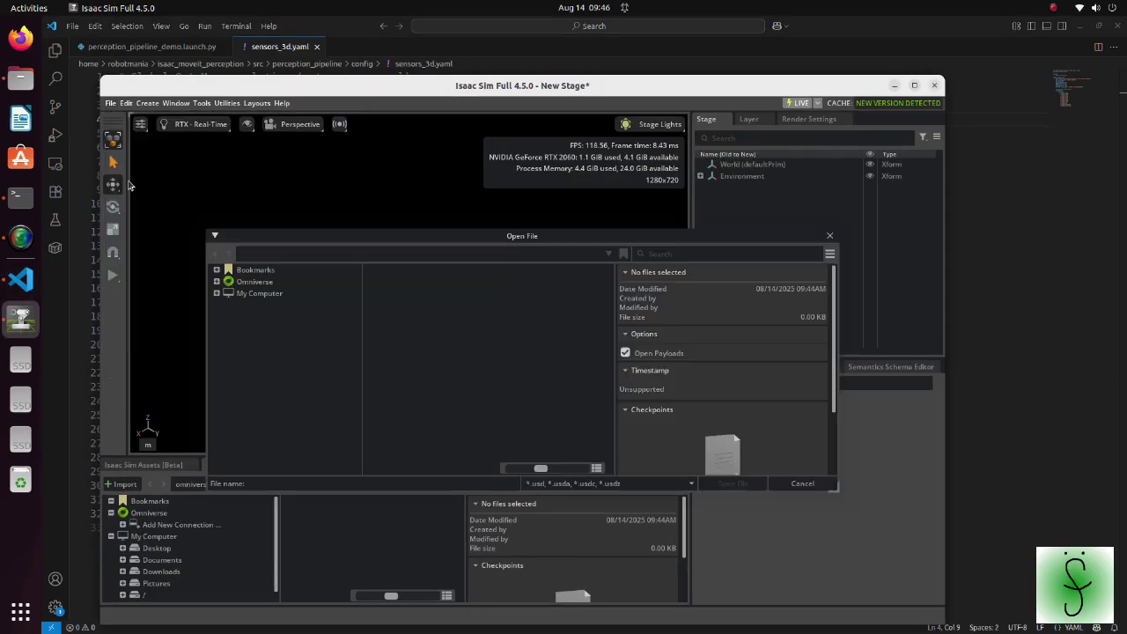
left_click(447, 303)
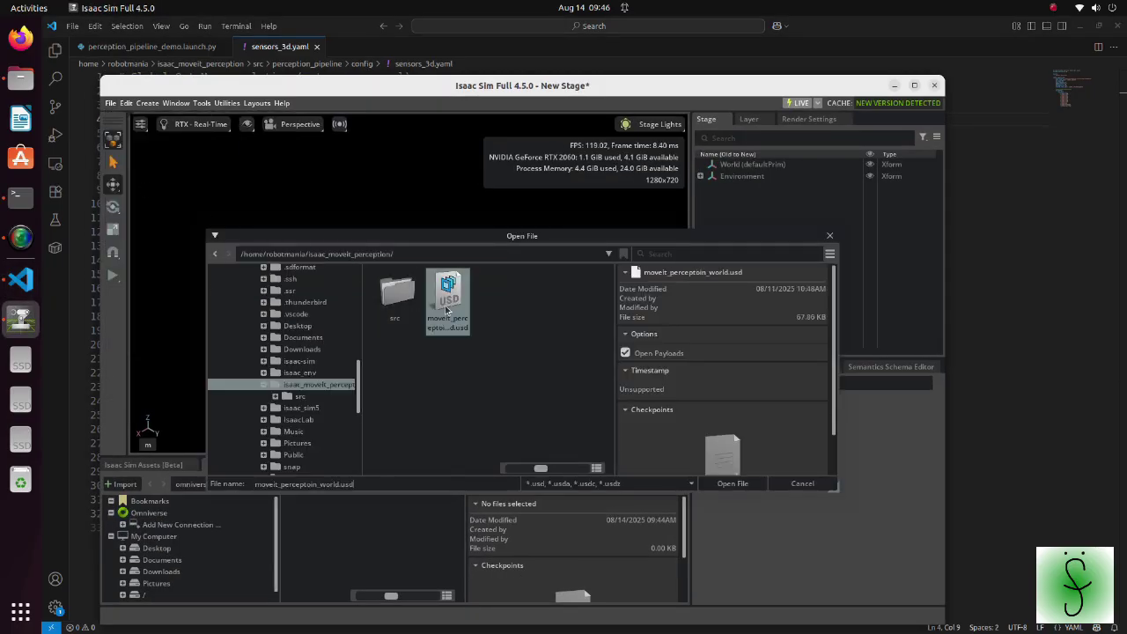
left_click(731, 483)
left_click(521, 375)
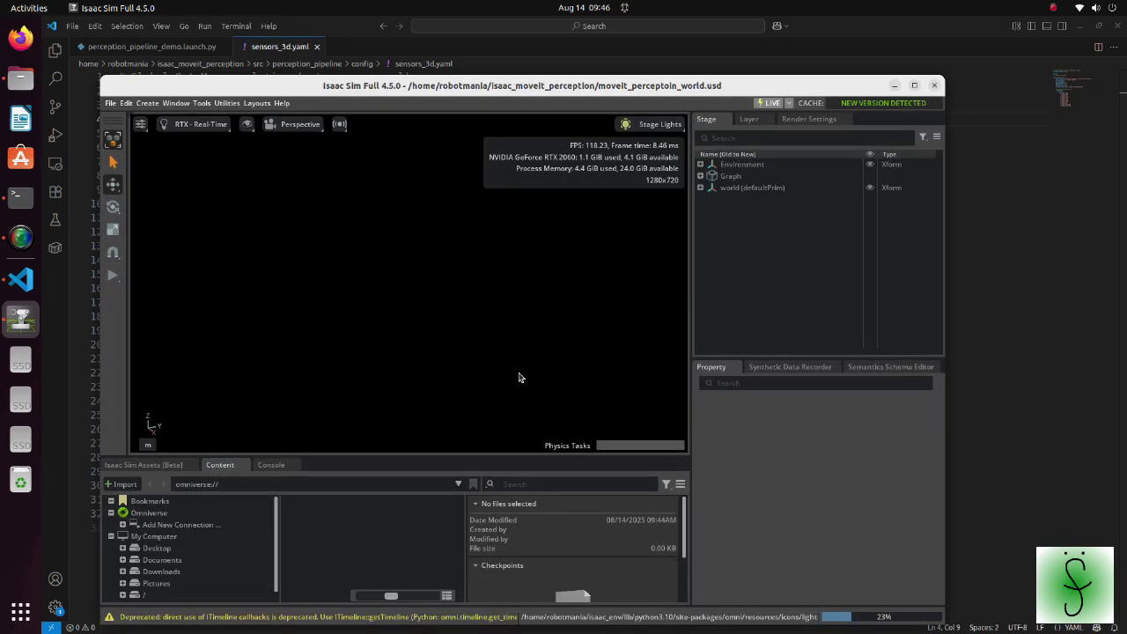
left_click(913, 85)
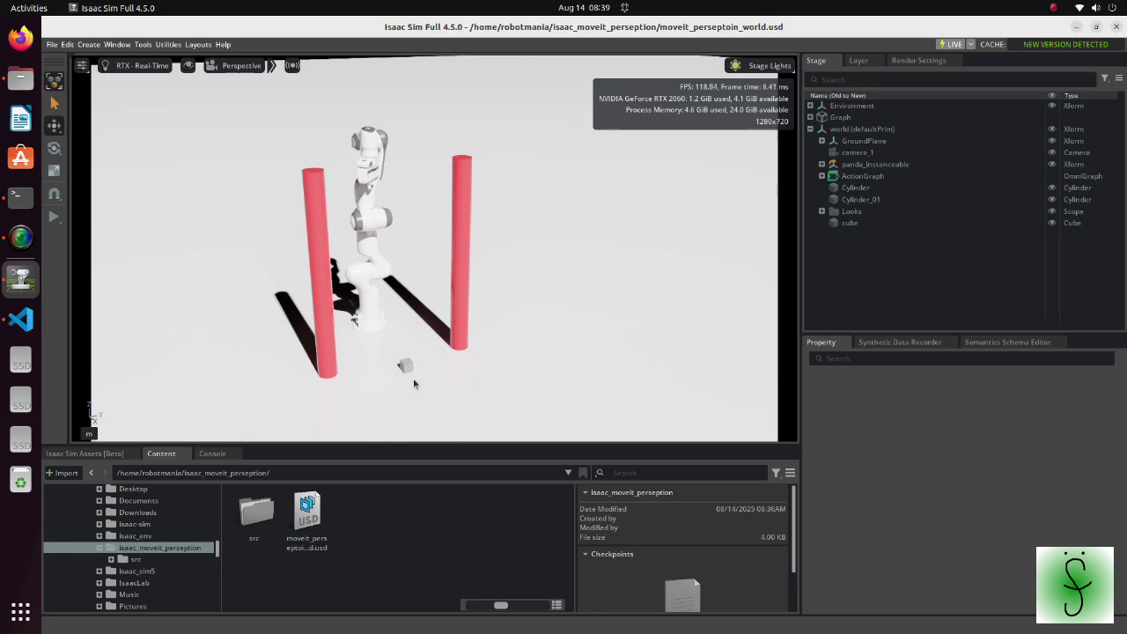
Add a cylinder shape to the stage and set its radius to 0.2 and its height to 0.5.
left_click(91, 45)
mouse_move(111, 86)
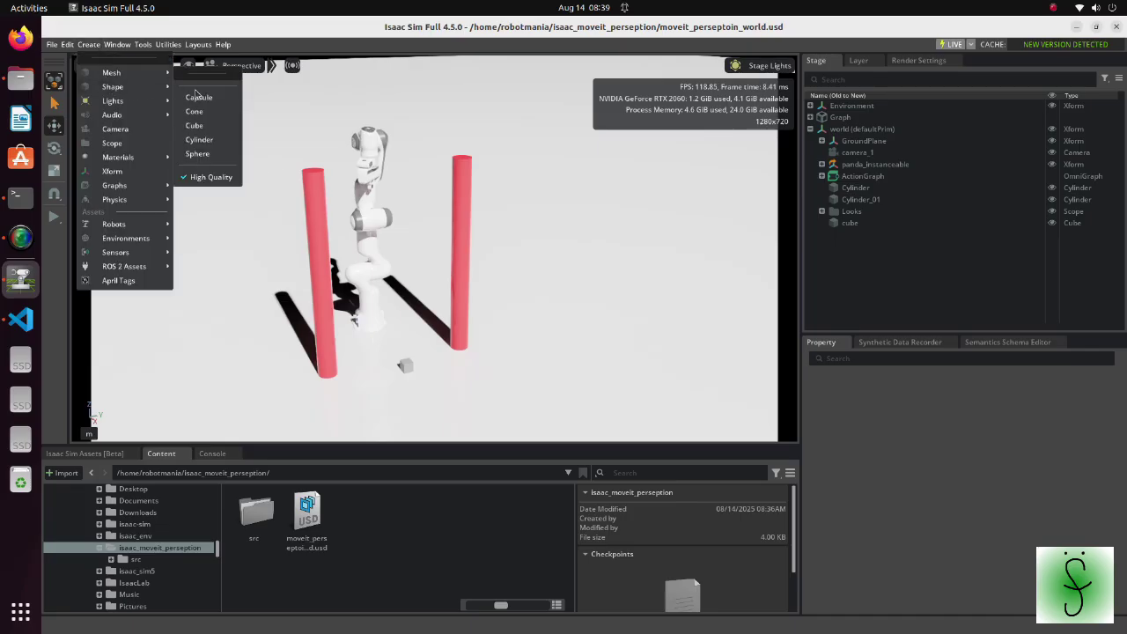
left_click(201, 141)
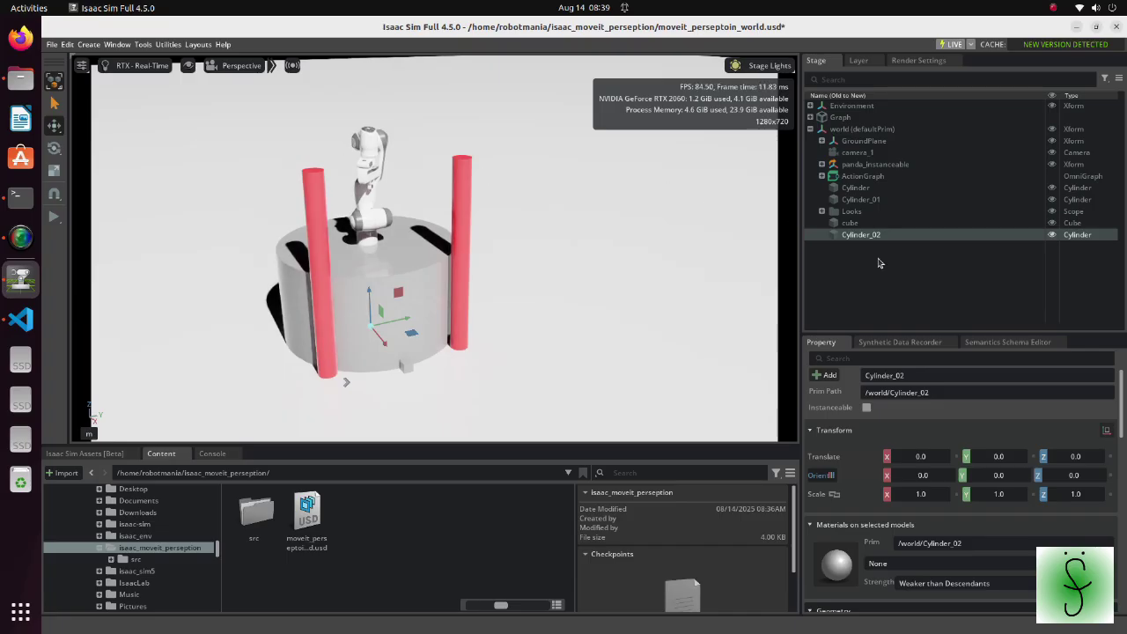
scroll(1122, 376, "down", 6)
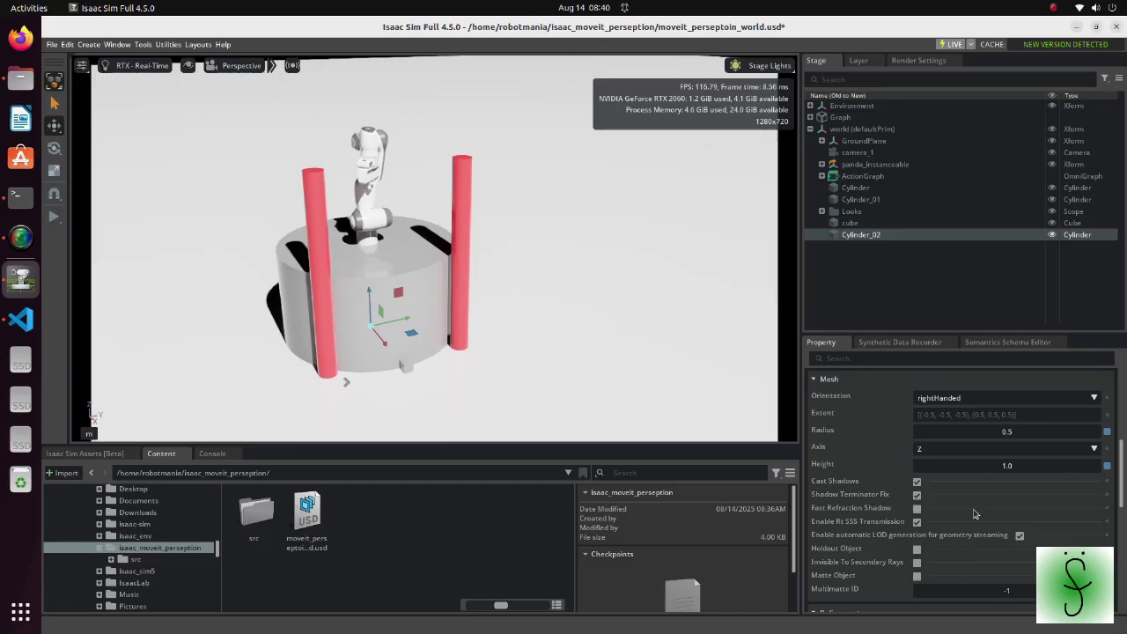
double_click(1016, 431)
type("2")
key("Return")
double_click(992, 465)
type("0.5")
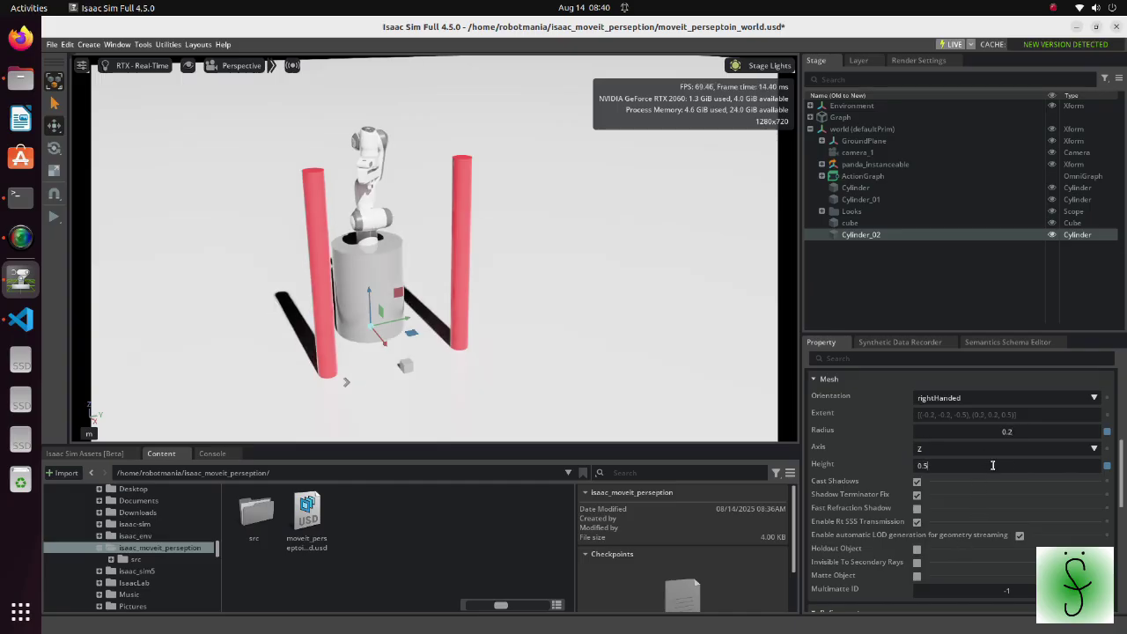
key("Return")
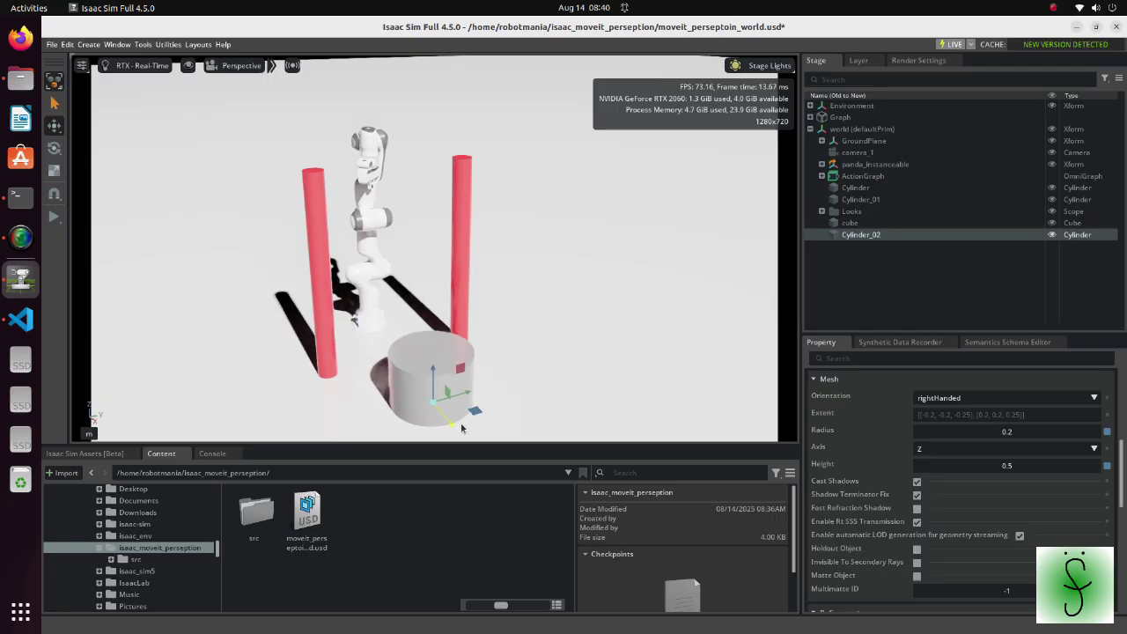
Add rigid body, collider and mass physics properties to the new cylinder Cylinder_02.
right_click(863, 236)
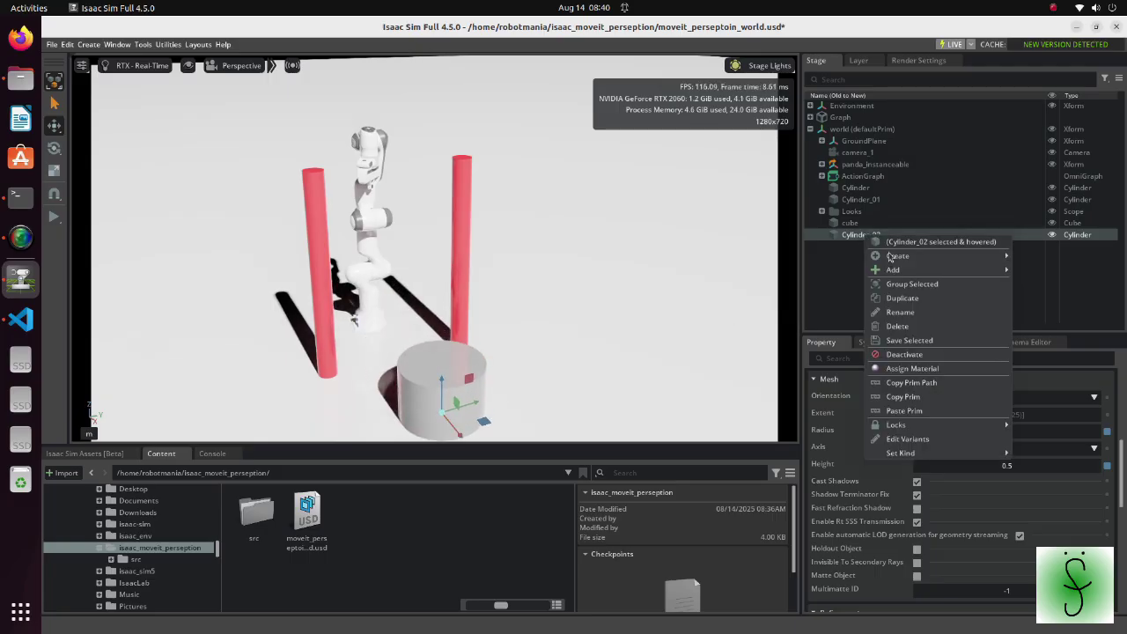
mouse_move(969, 270)
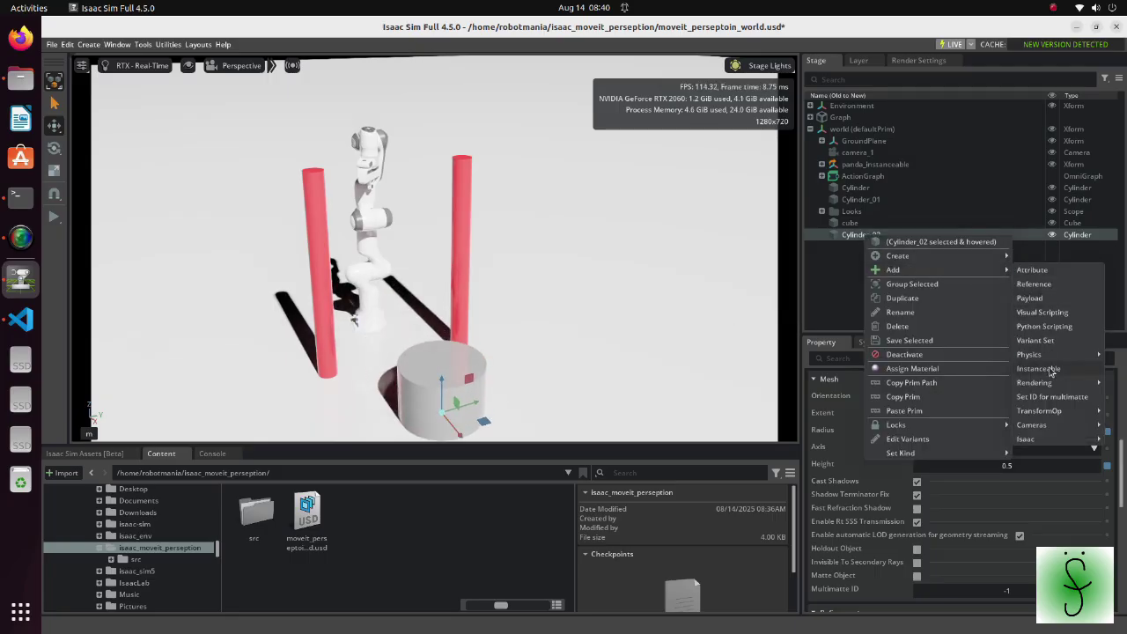
left_click(849, 236)
right_click(852, 236)
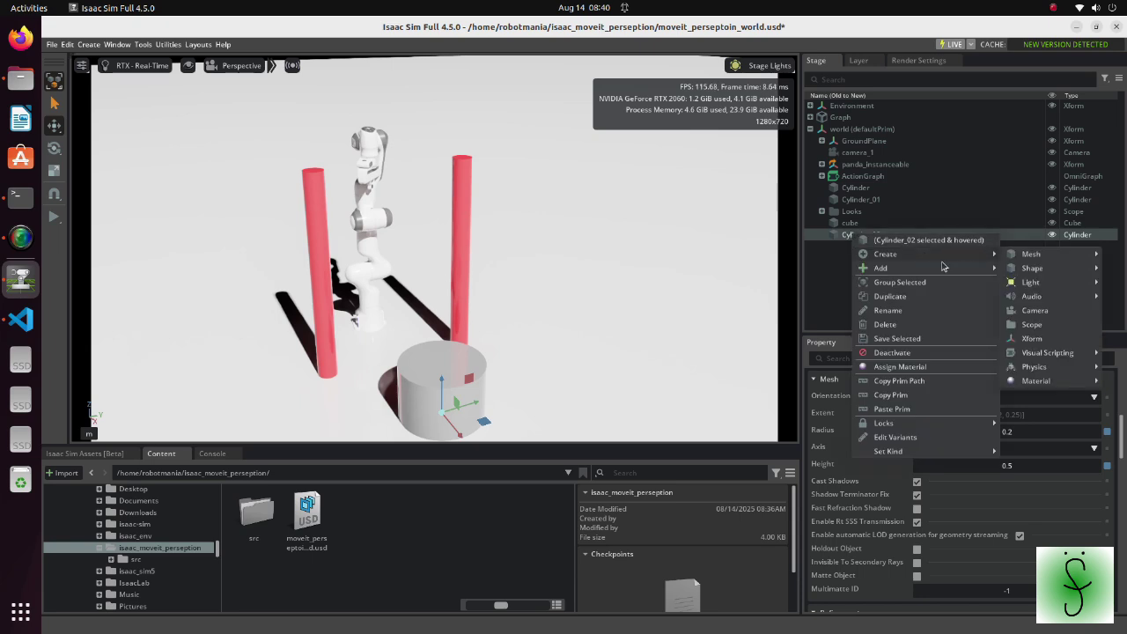
left_click(894, 395)
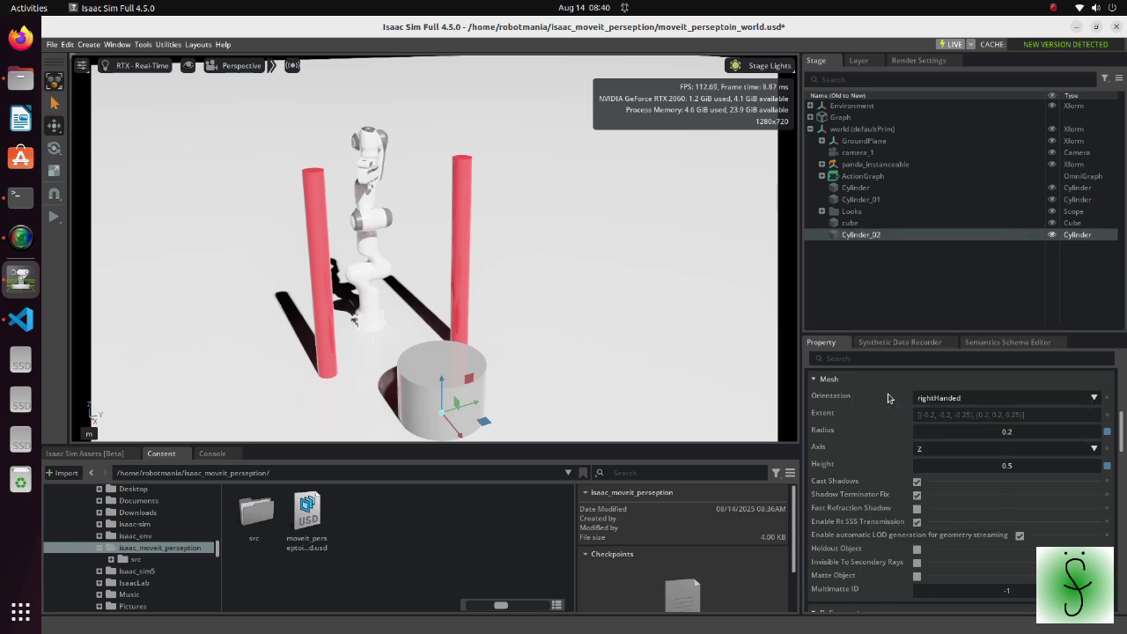
Set the mass of Cylinder_02 to 1 and delete the cylinder from the stage.
scroll(891, 397, "down", 10)
scroll(889, 397, "down", 10)
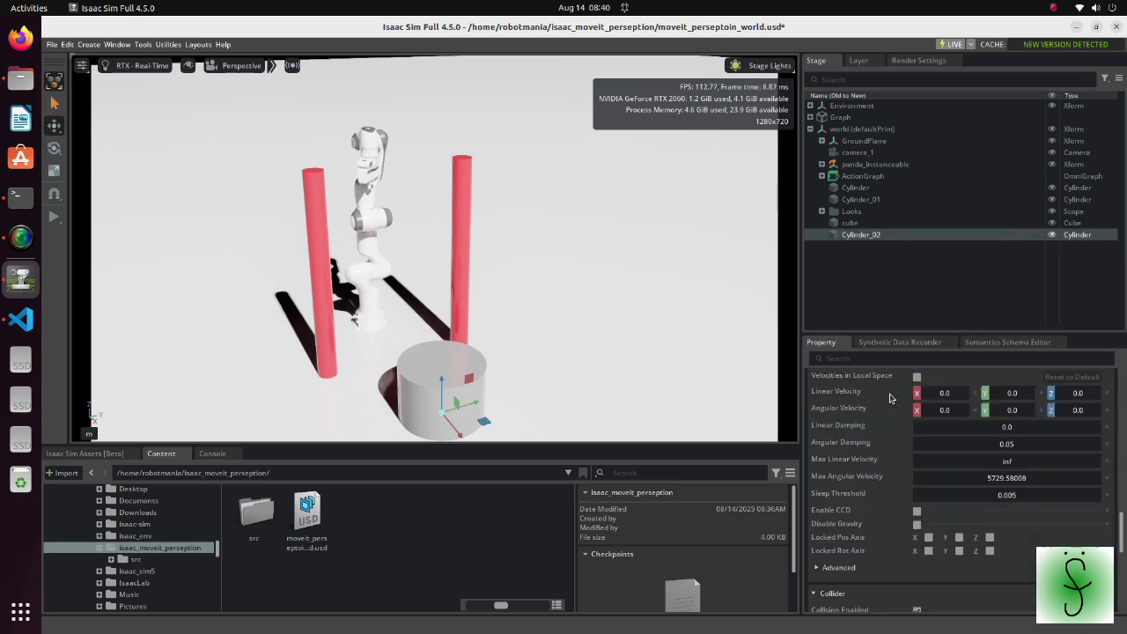
double_click(1003, 498)
type("1")
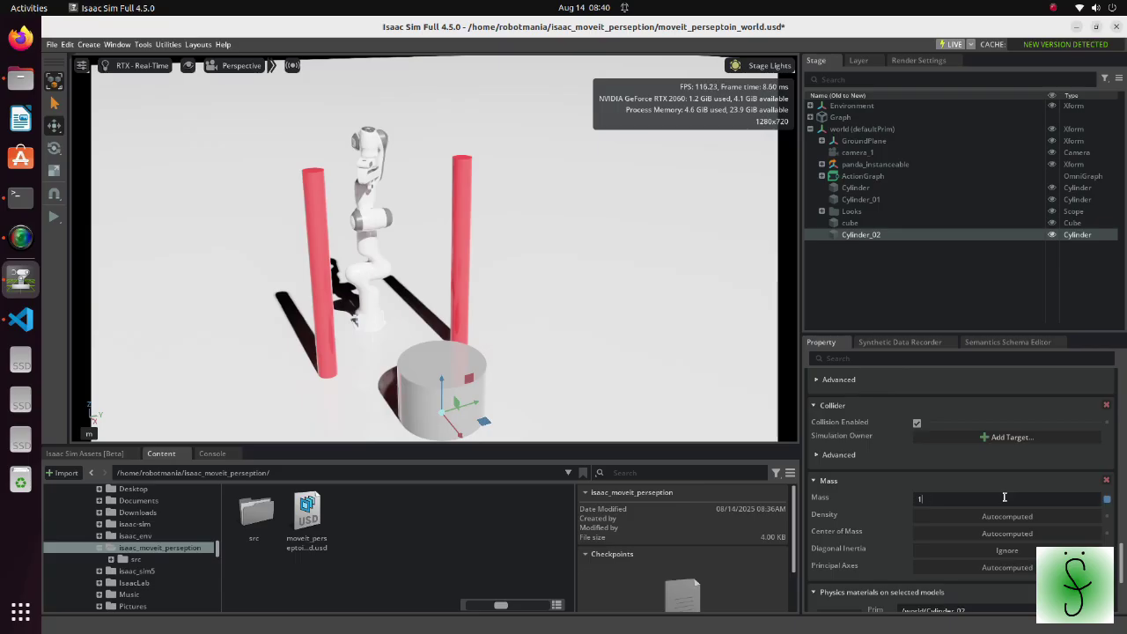
key("Return")
key("Delete")
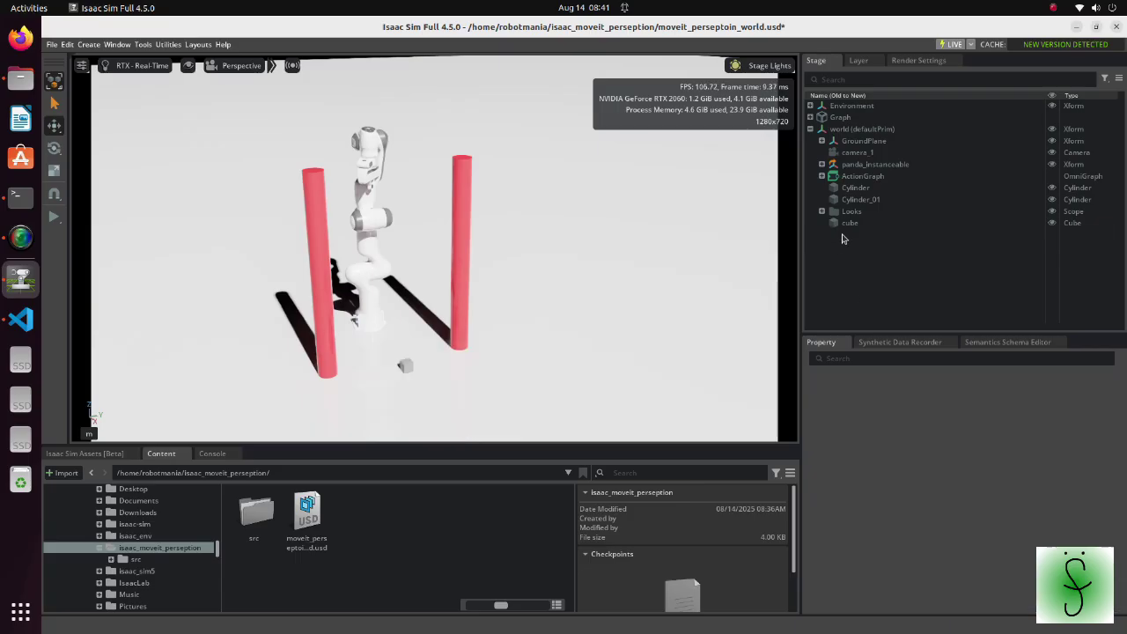
Add a camera to the stage and move it in front of the robot, to about 1.35 in X and 0.56 in Z.
left_click(89, 44)
mouse_move(92, 84)
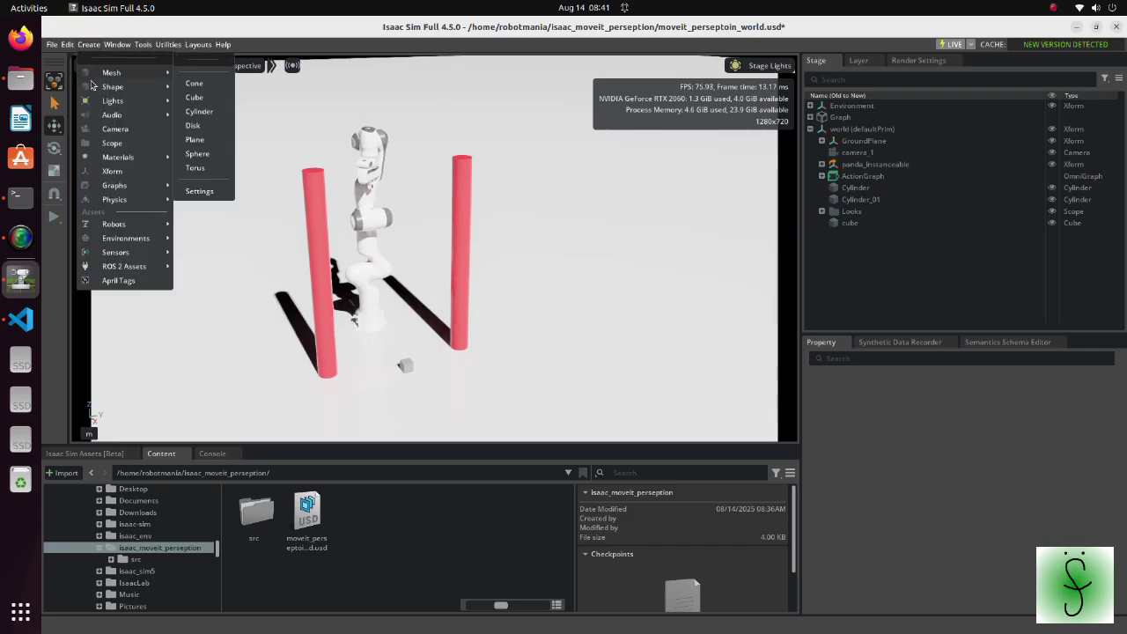
left_click(104, 126)
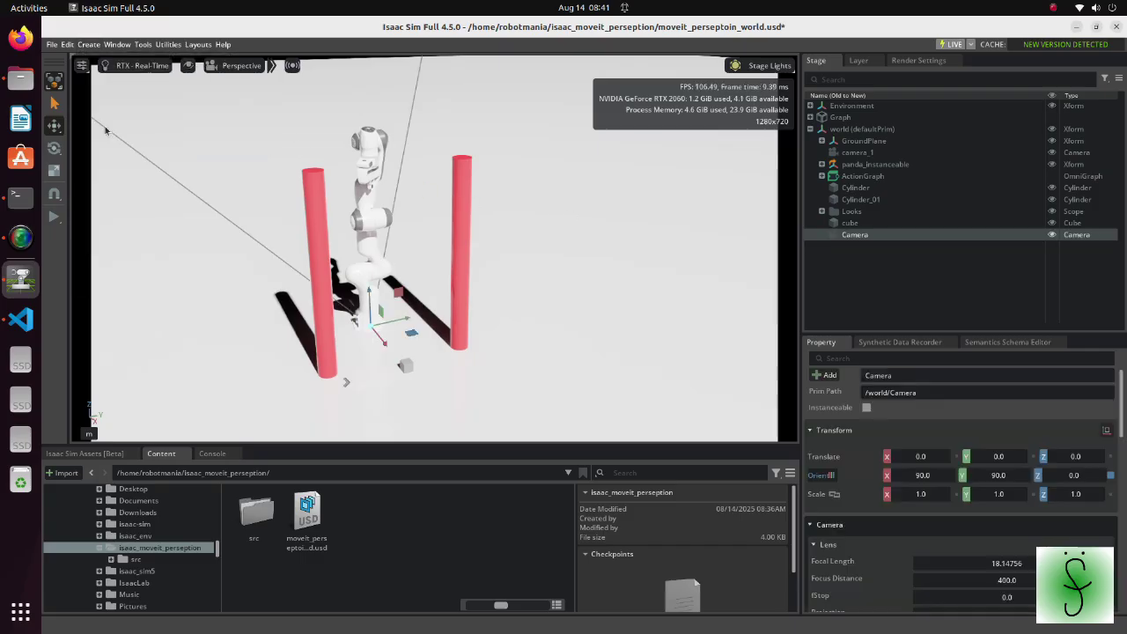
left_click_drag(408, 335, 450, 390)
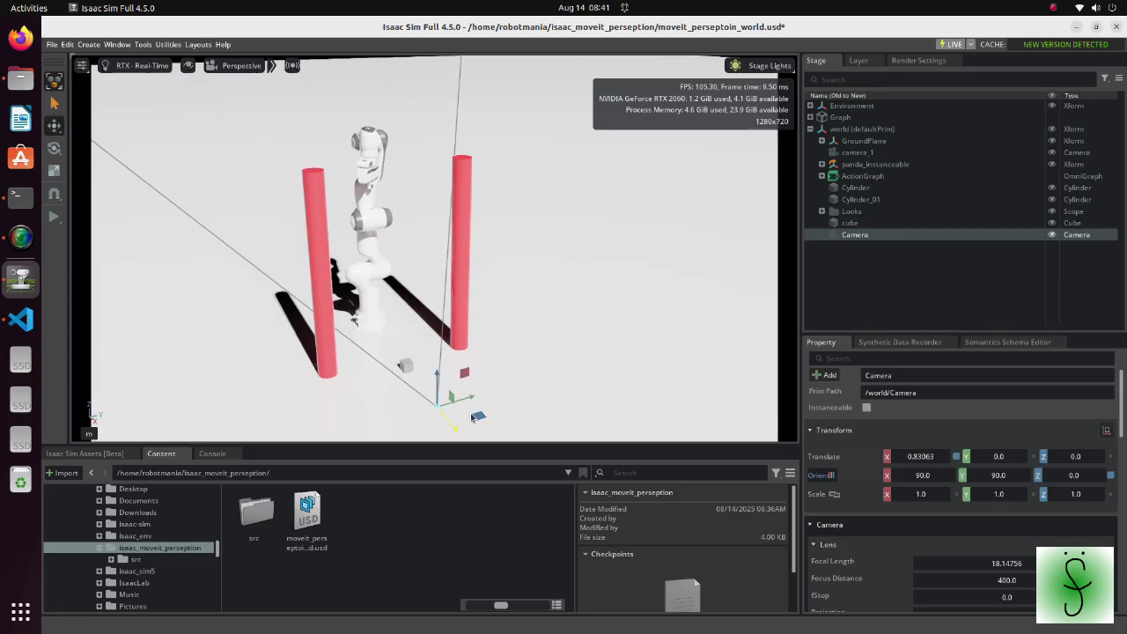
left_click_drag(476, 415, 515, 376)
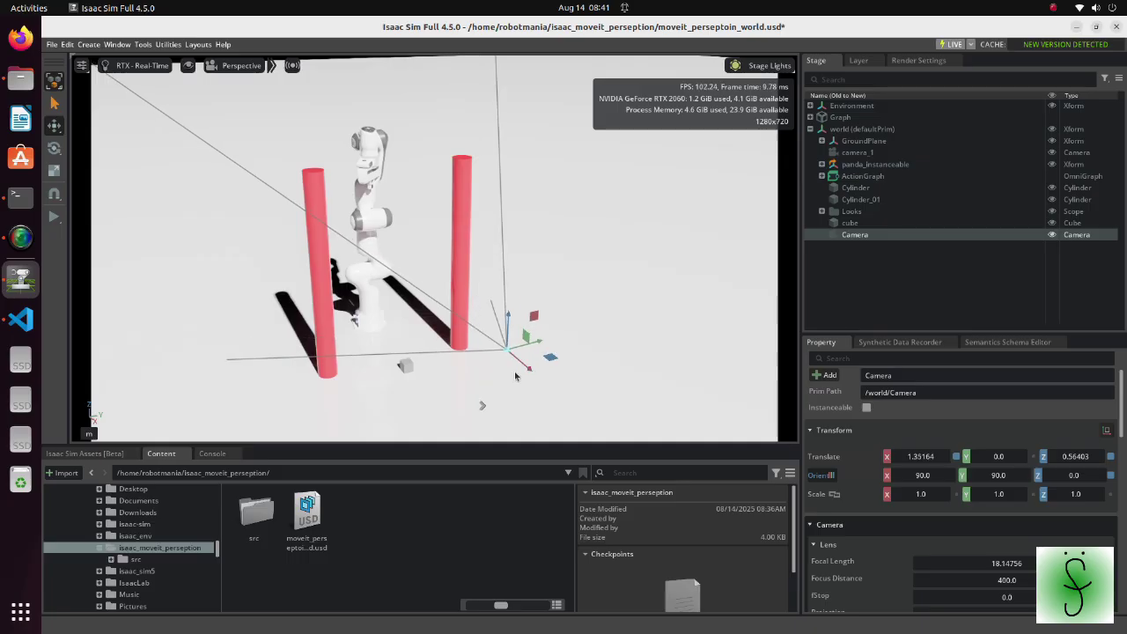
Start a new ROS 2 camera OmniGraph and set its camera prim to /world/Camera.
left_click(144, 45)
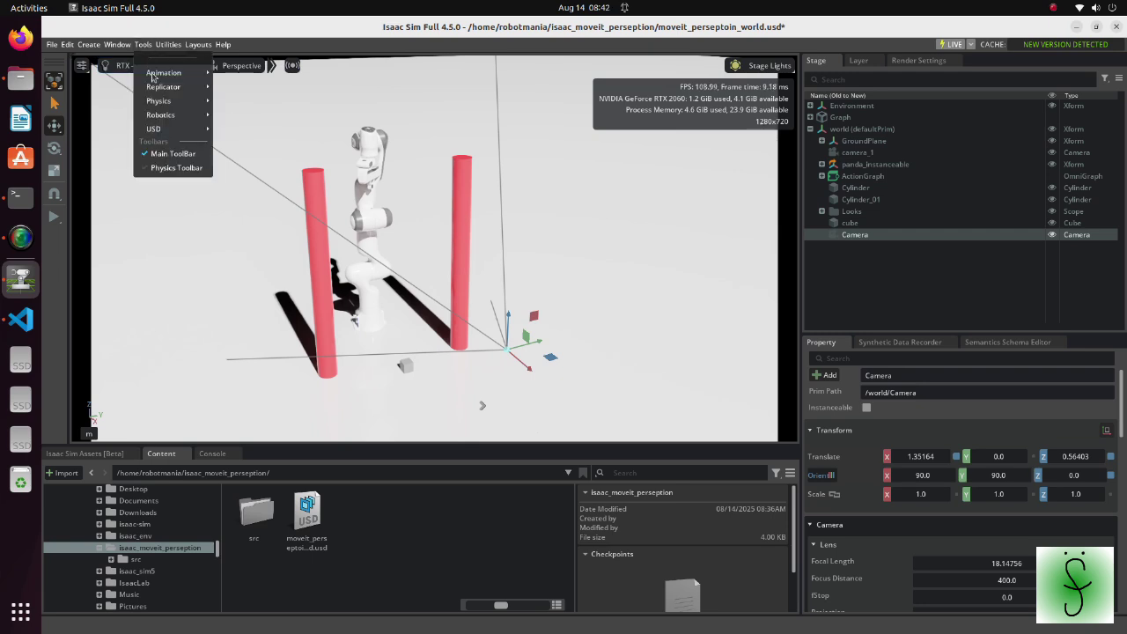
mouse_move(159, 116)
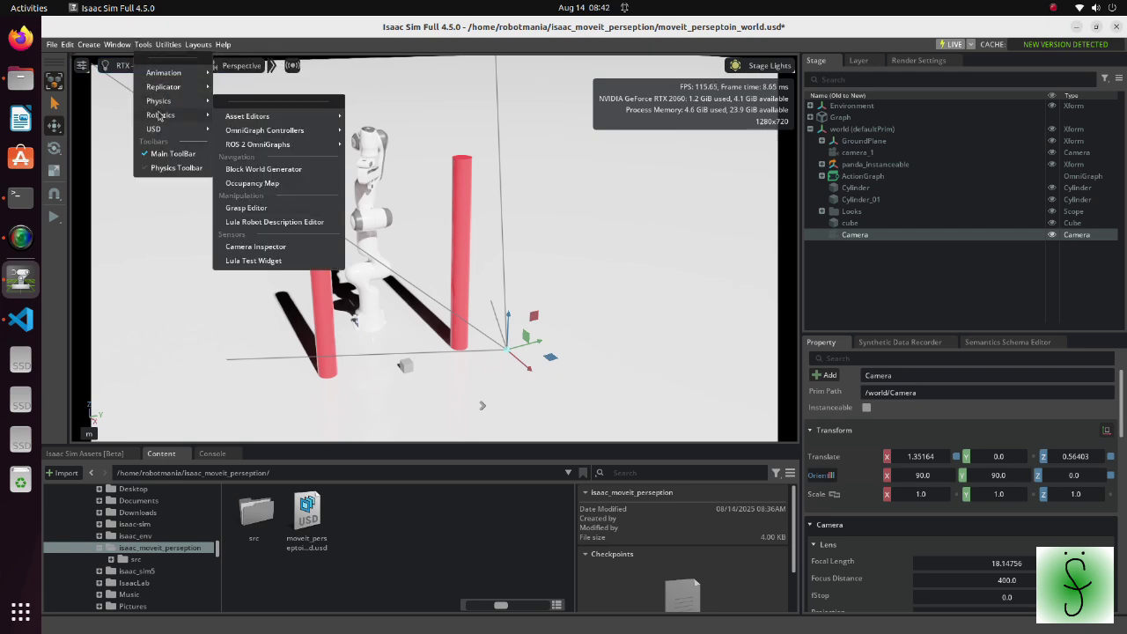
mouse_move(293, 148)
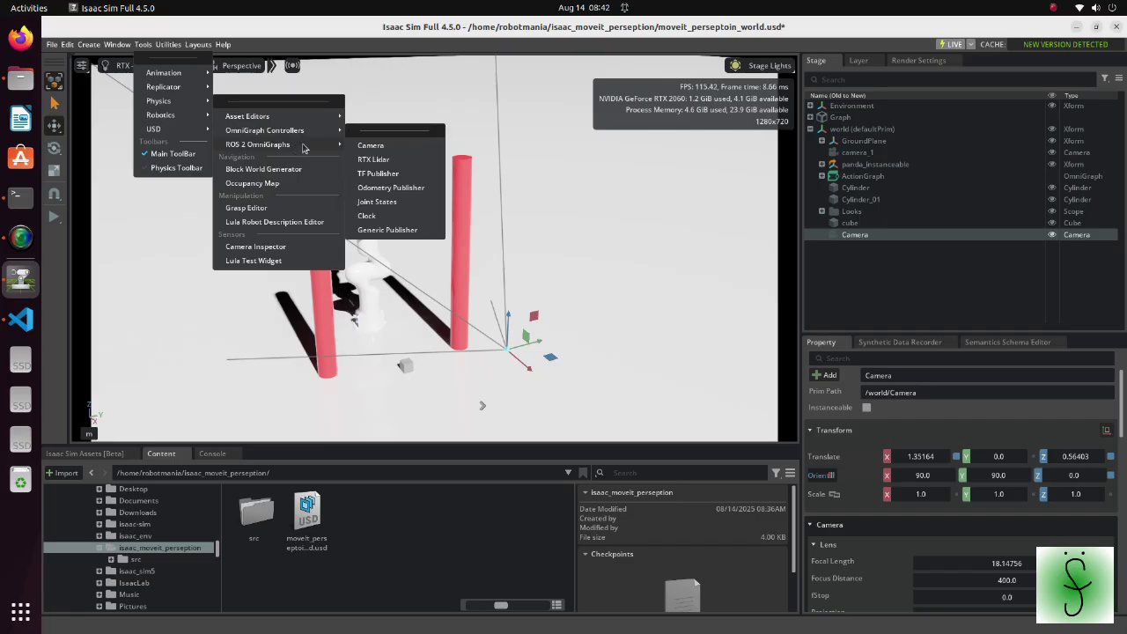
left_click(363, 147)
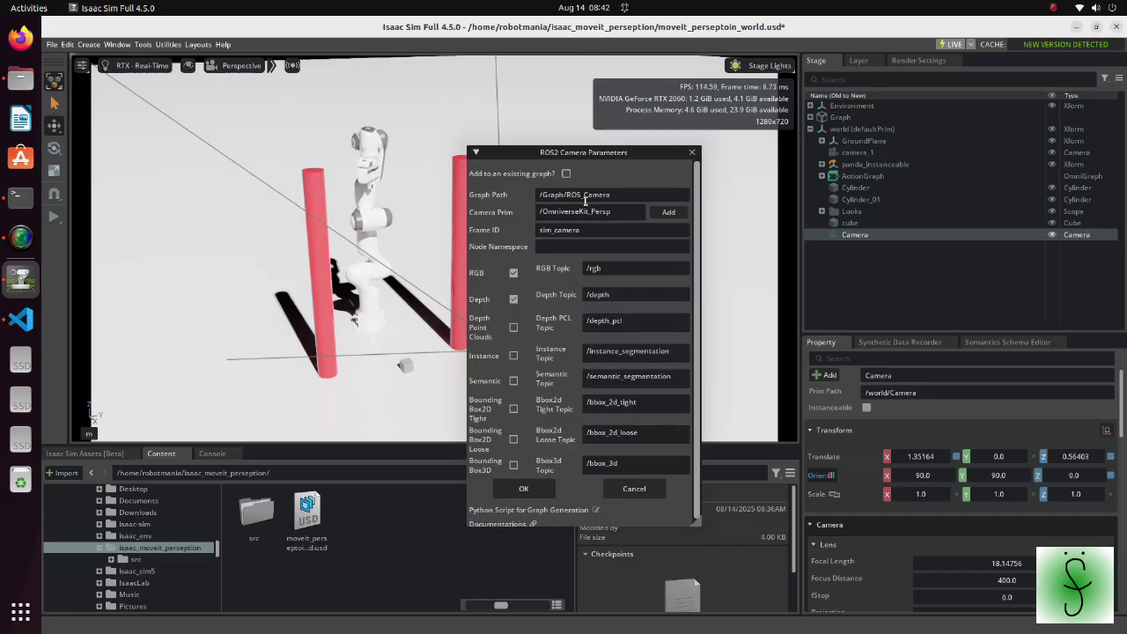
left_click(669, 214)
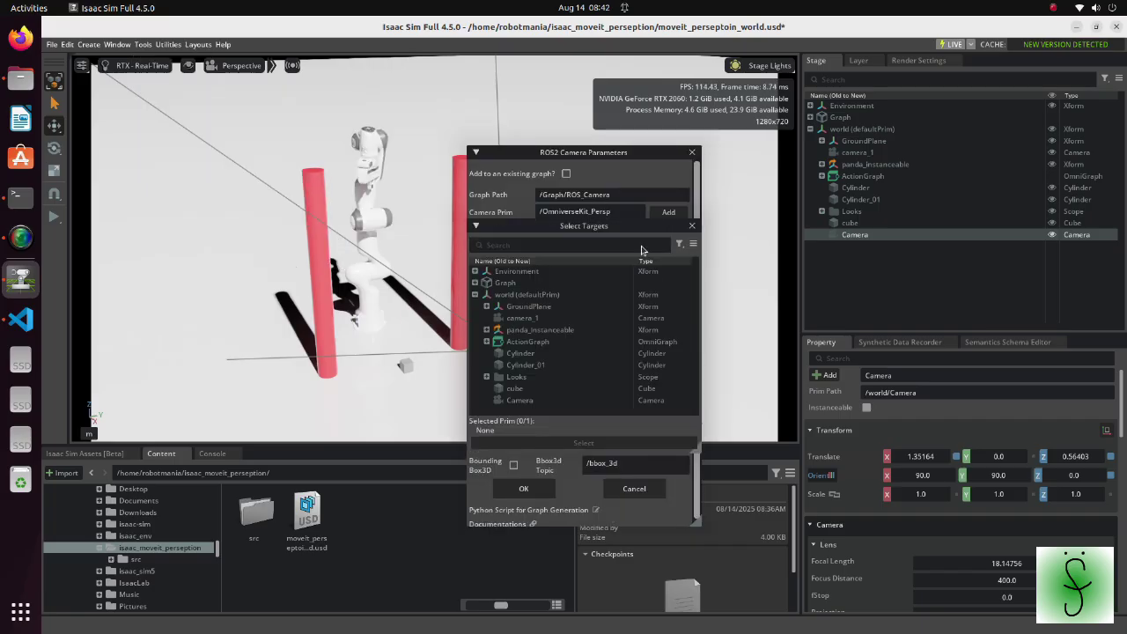
left_click(526, 402)
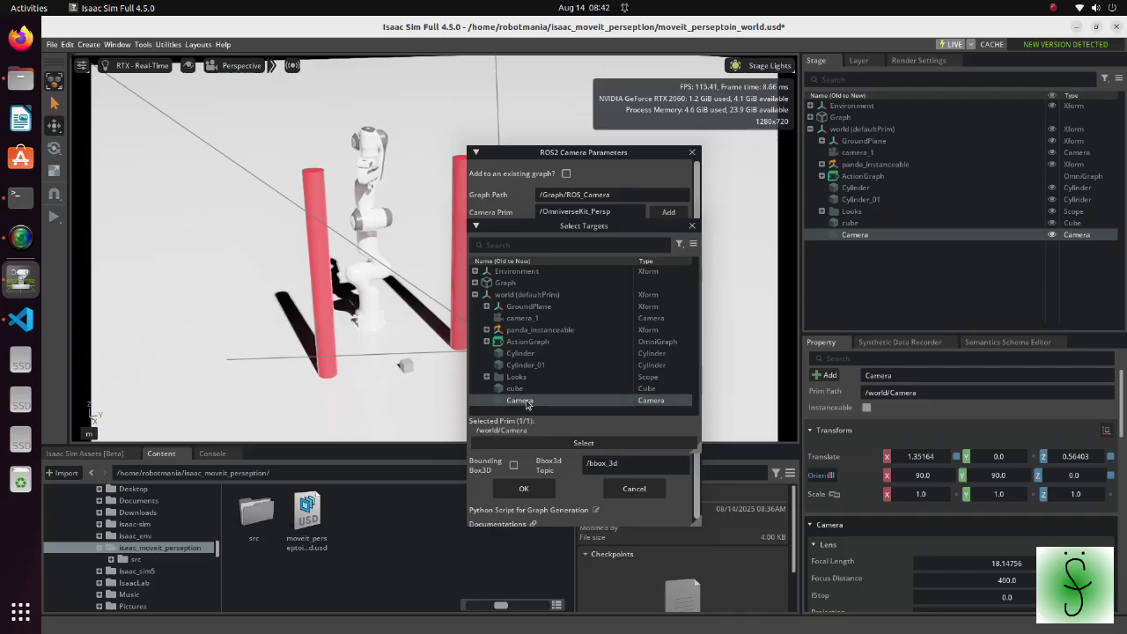
left_click(568, 443)
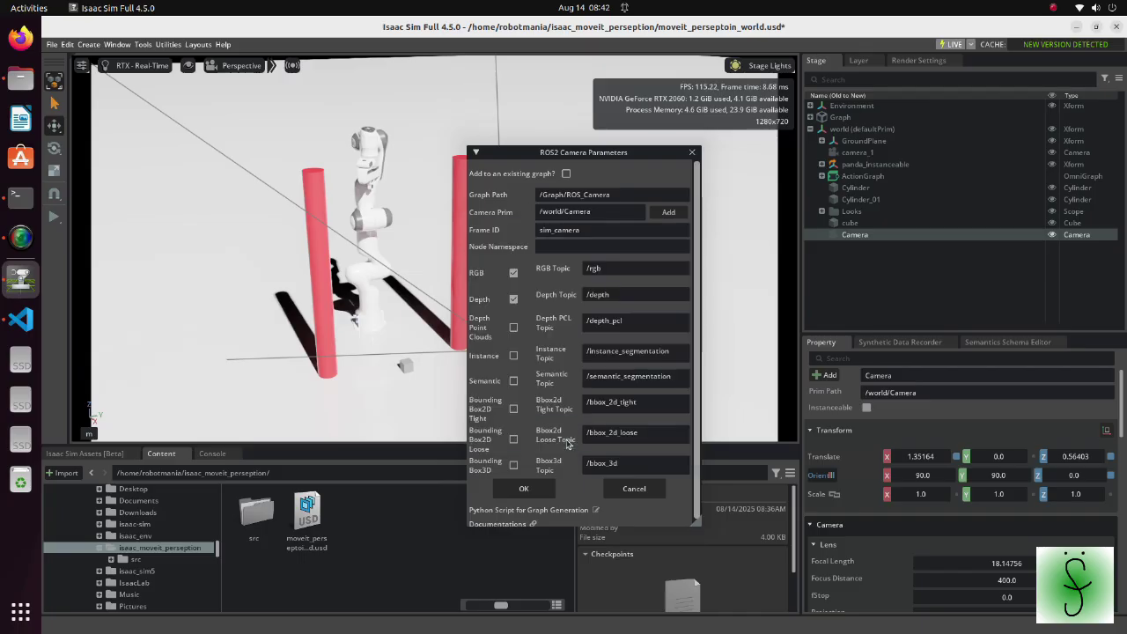
Enable depth point clouds with the topic /camera_1/points copied from the point_cloud_topic in sensors_3d.yaml, and create the camera graph.
double_click(604, 320)
left_click(12, 315)
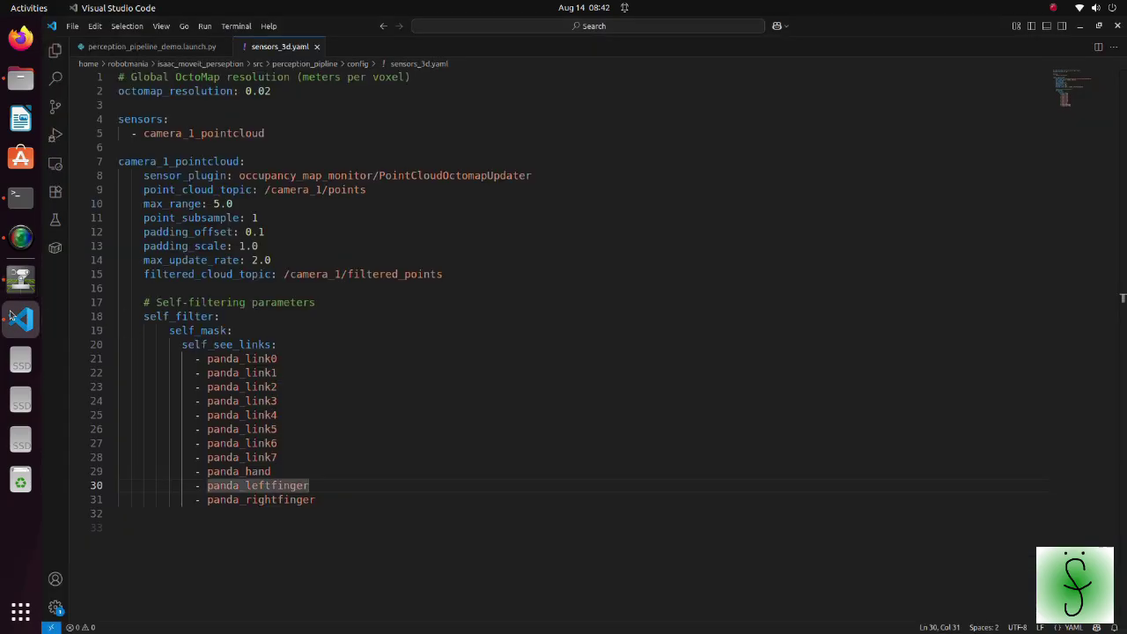
left_click_drag(367, 190, 264, 190)
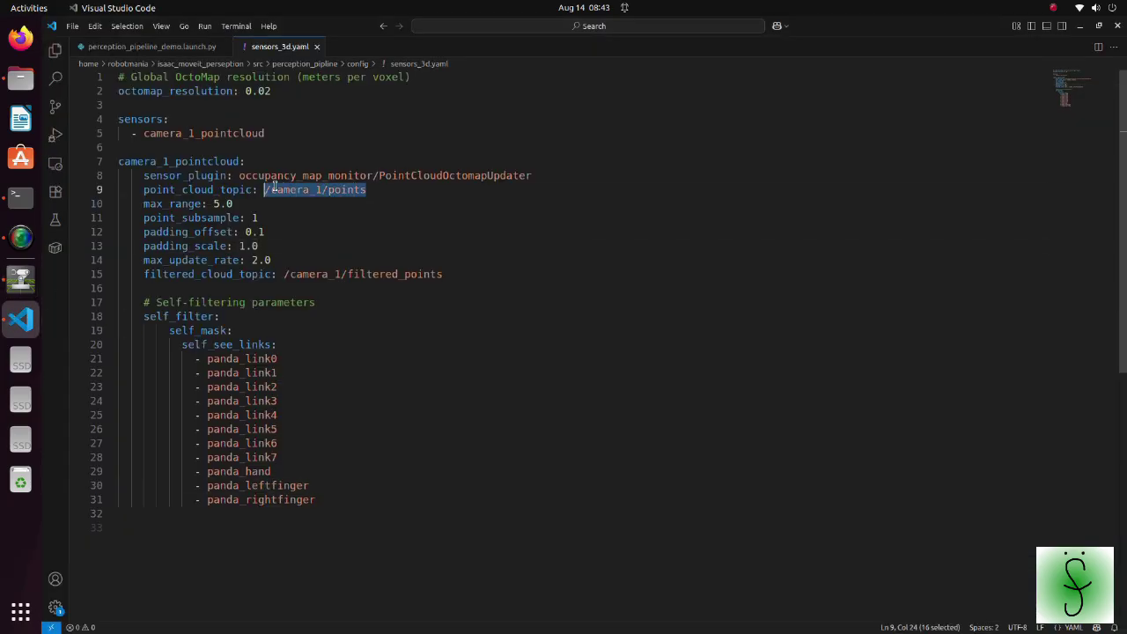
right_click(283, 189)
left_click(310, 302)
key("alt+Tab")
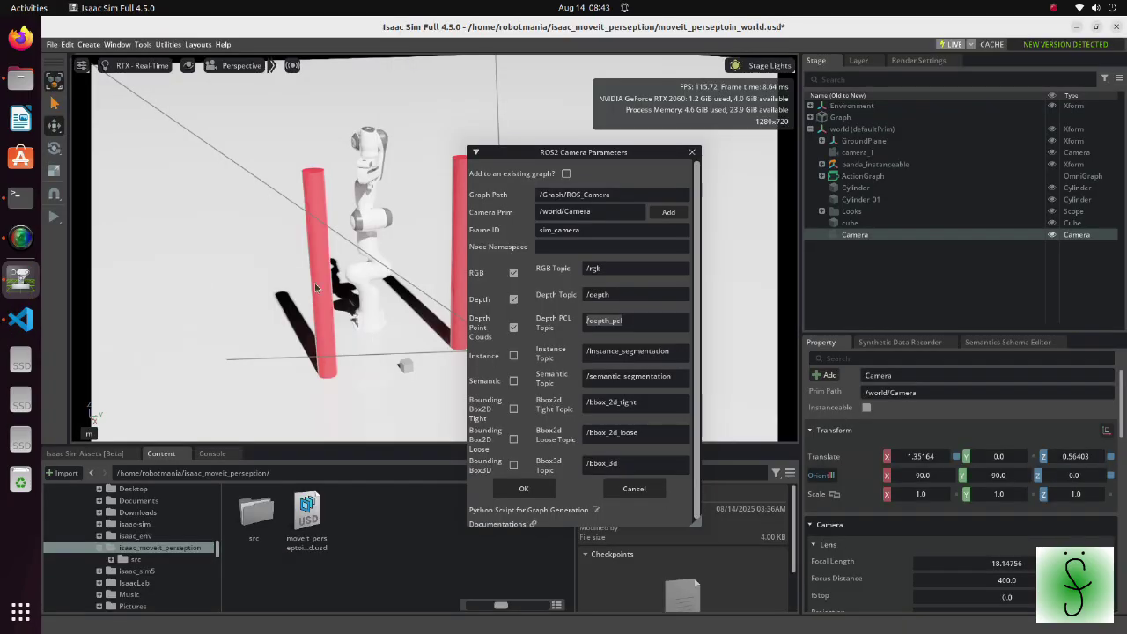
key("BackSpace")
key("ctrl+v")
left_click(536, 491)
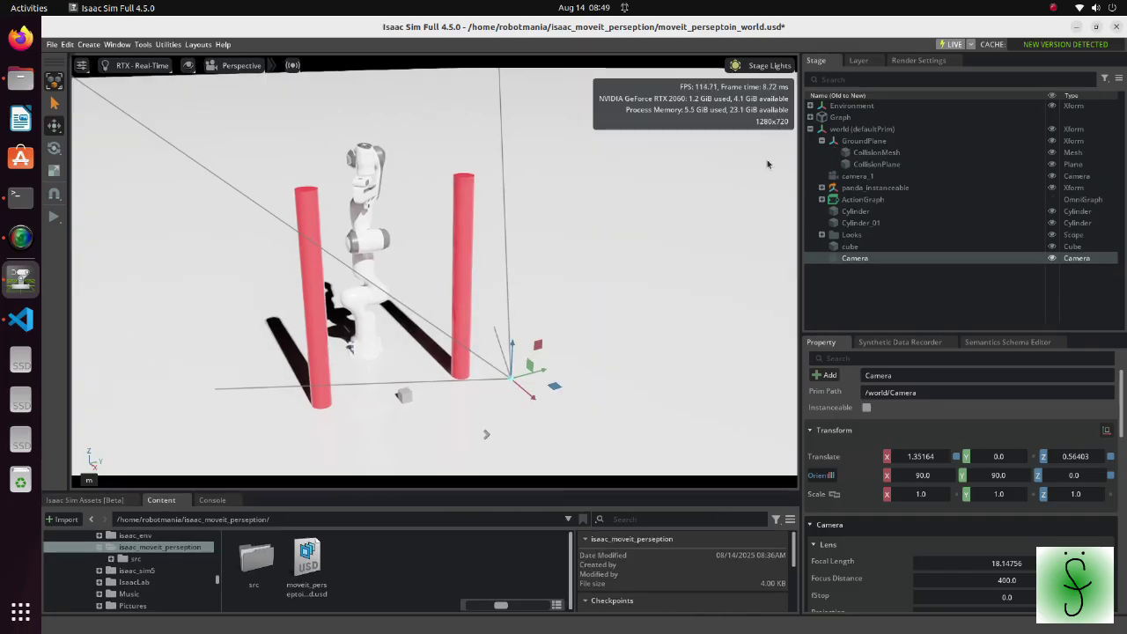
Open the ROS_Camera1 graph and examine the frame ID, topic name and type inputs of its DepthPclPublish node.
right_click(874, 130)
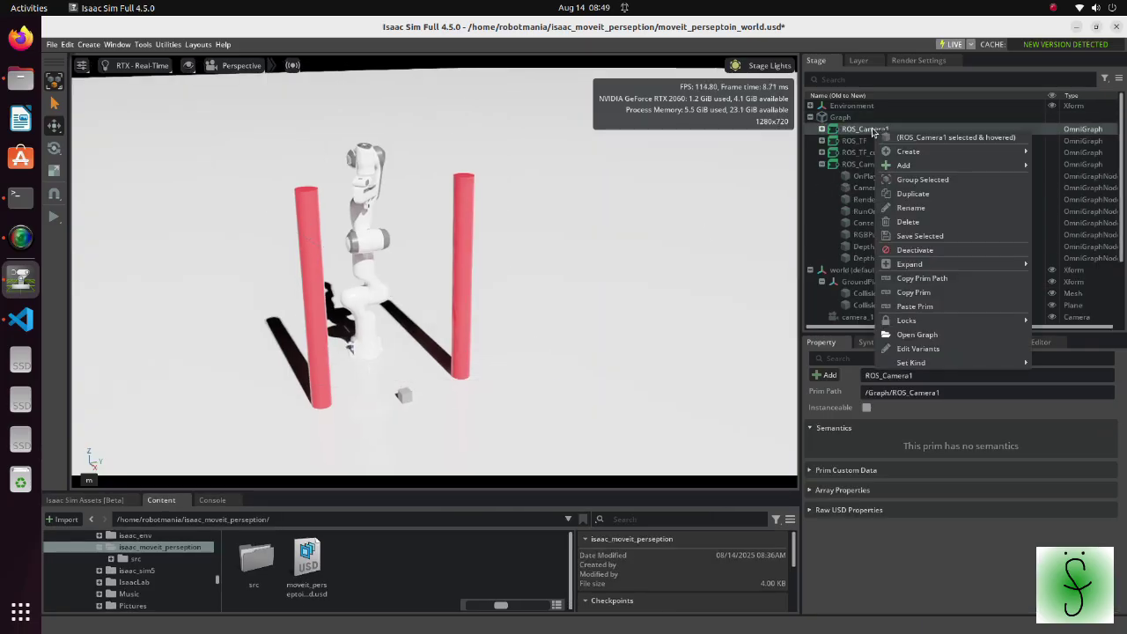
left_click(917, 334)
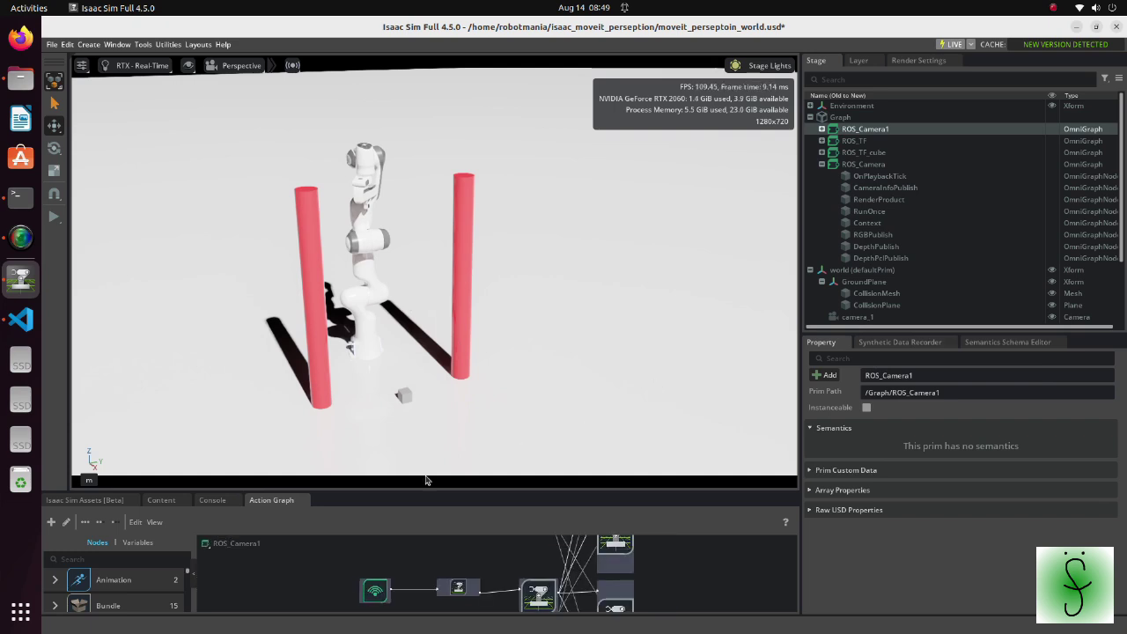
left_click_drag(425, 483, 423, 340)
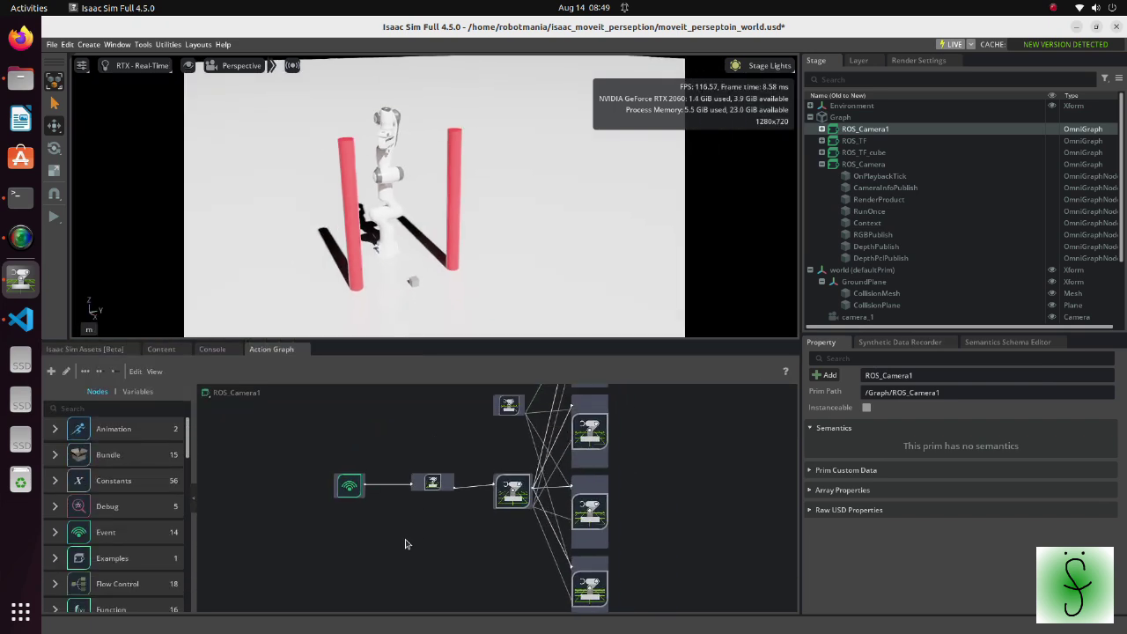
left_click(587, 511)
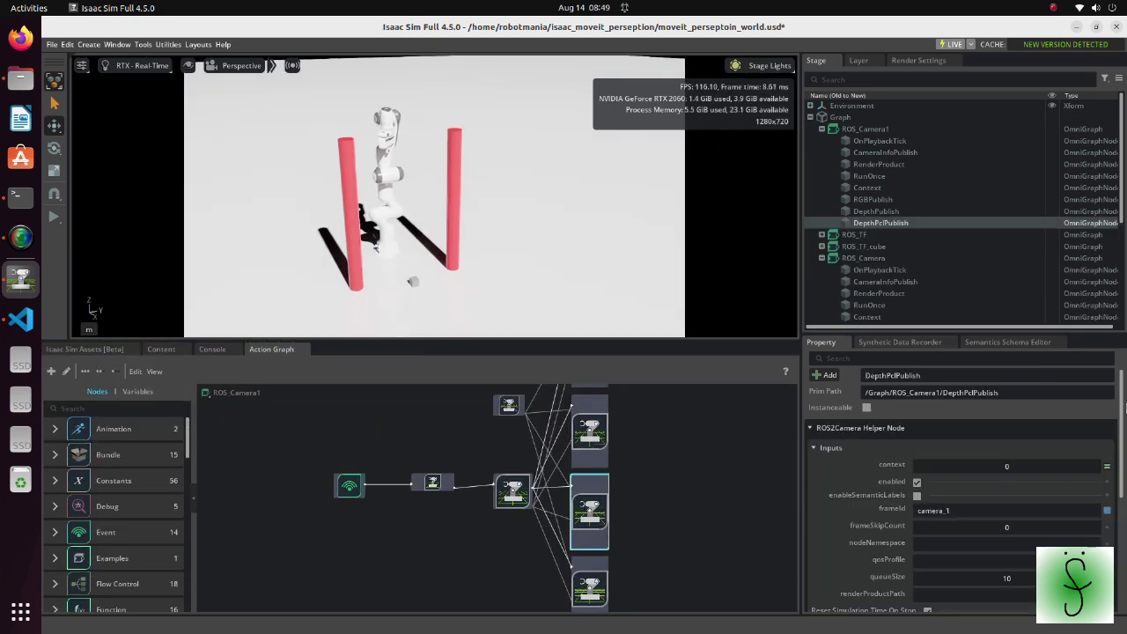
left_click_drag(1122, 409, 1114, 501)
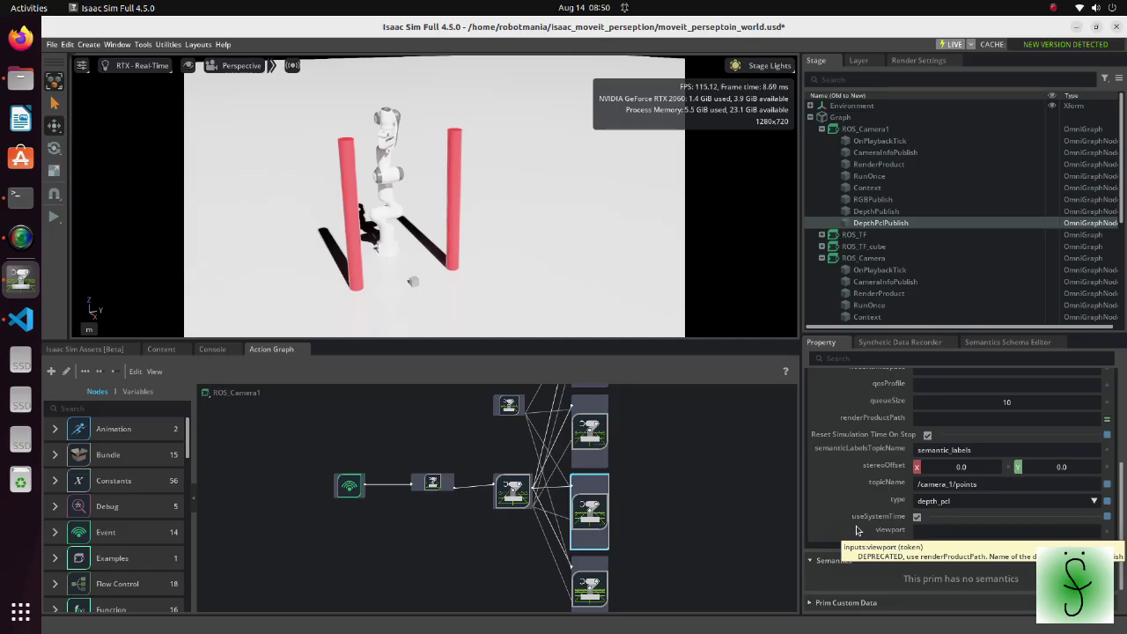
Open the ROS_TF graph and examine the parent prim, target prims and topic settings of its PublisherTF node.
left_click(854, 235)
right_click(850, 234)
left_click(894, 447)
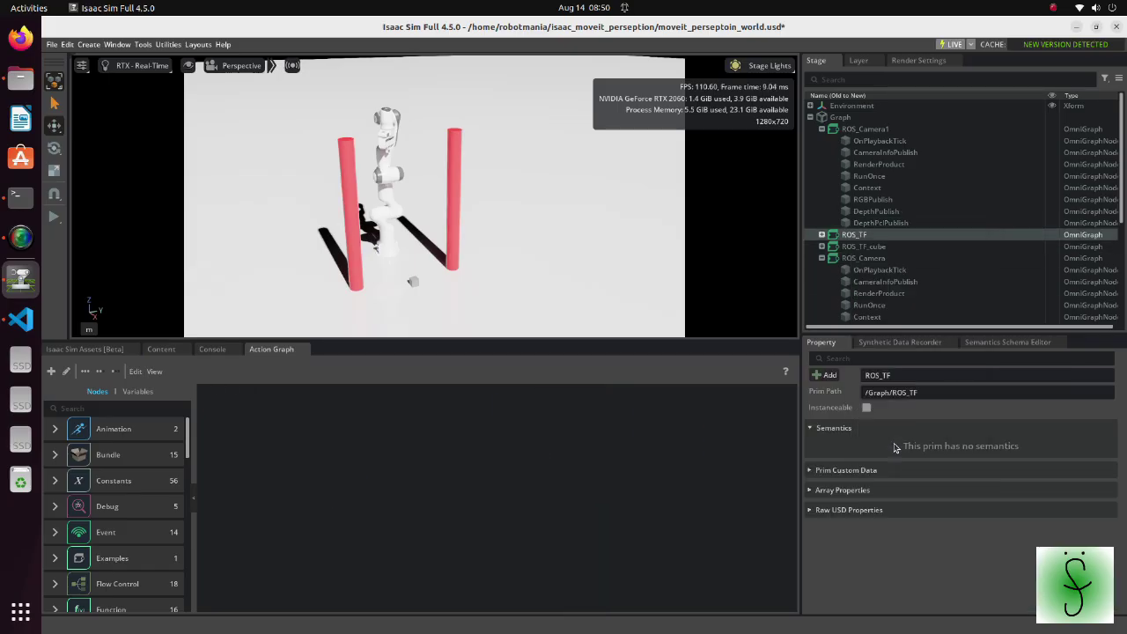
left_click(660, 473)
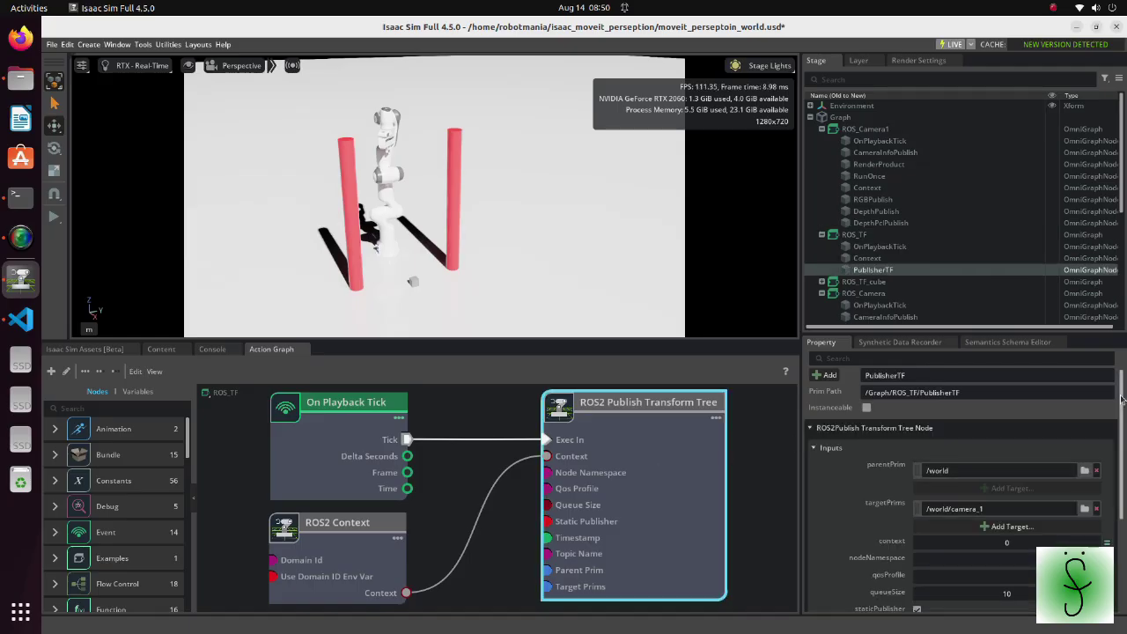
left_click_drag(1121, 398, 1120, 491)
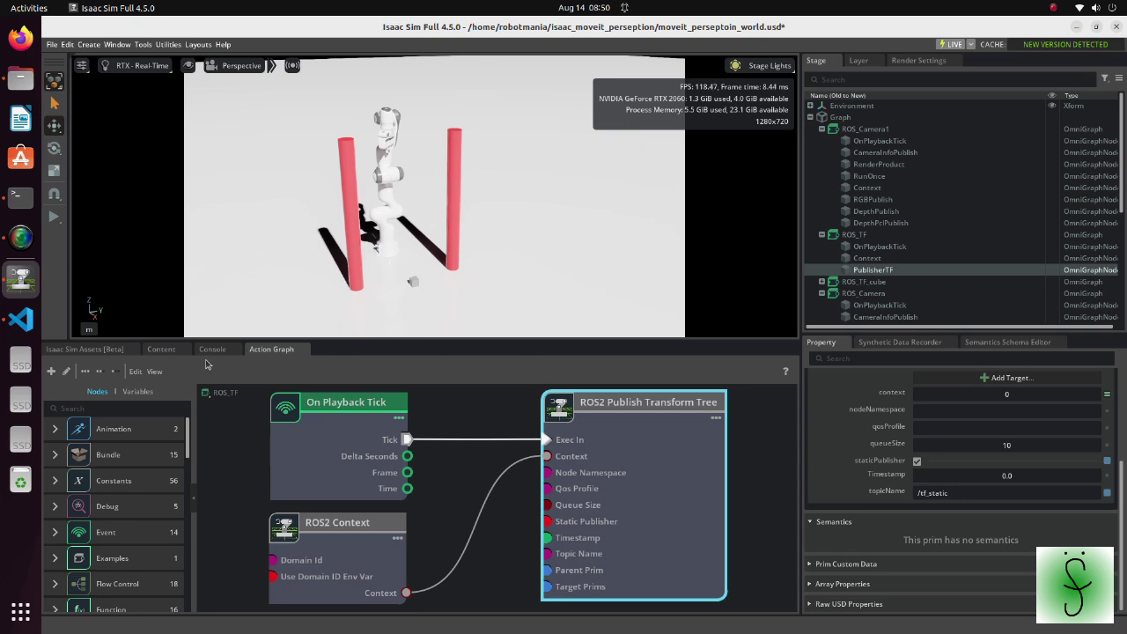
Search the Isaac Sim assets for panda and select the panda_instanceable asset.
left_click(84, 351)
left_click(126, 366)
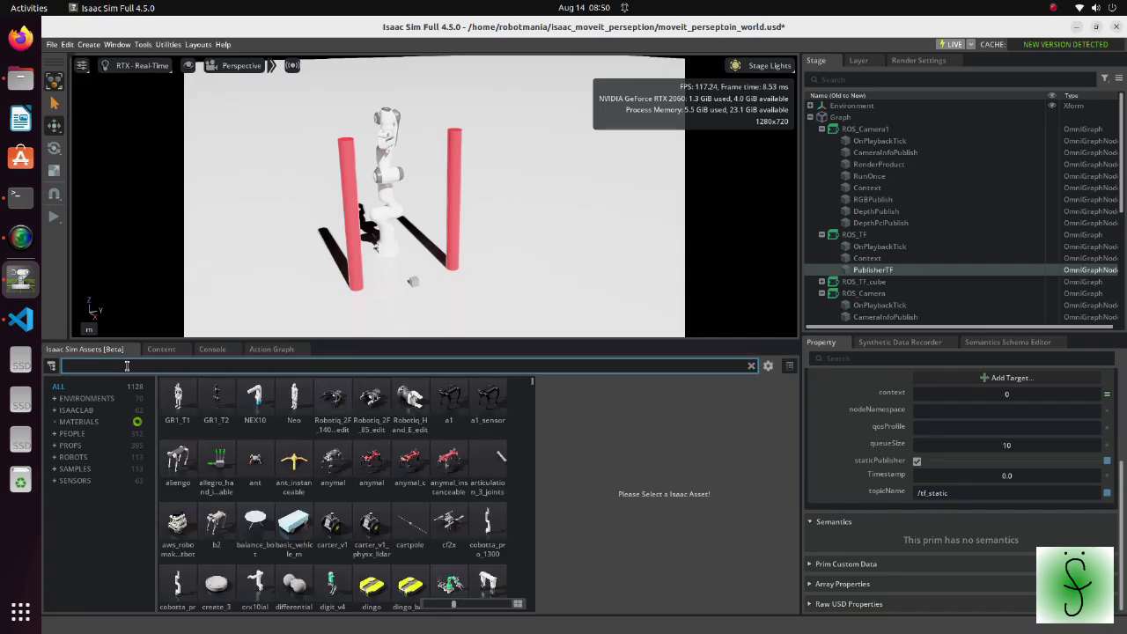
type("planda")
key("Return")
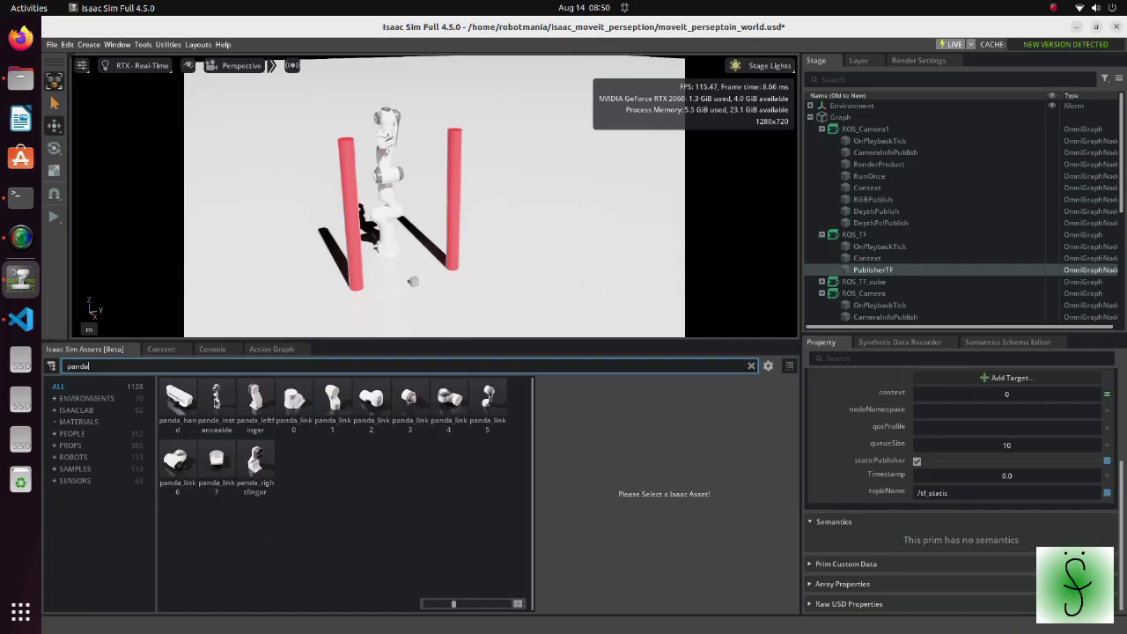
left_click(217, 398)
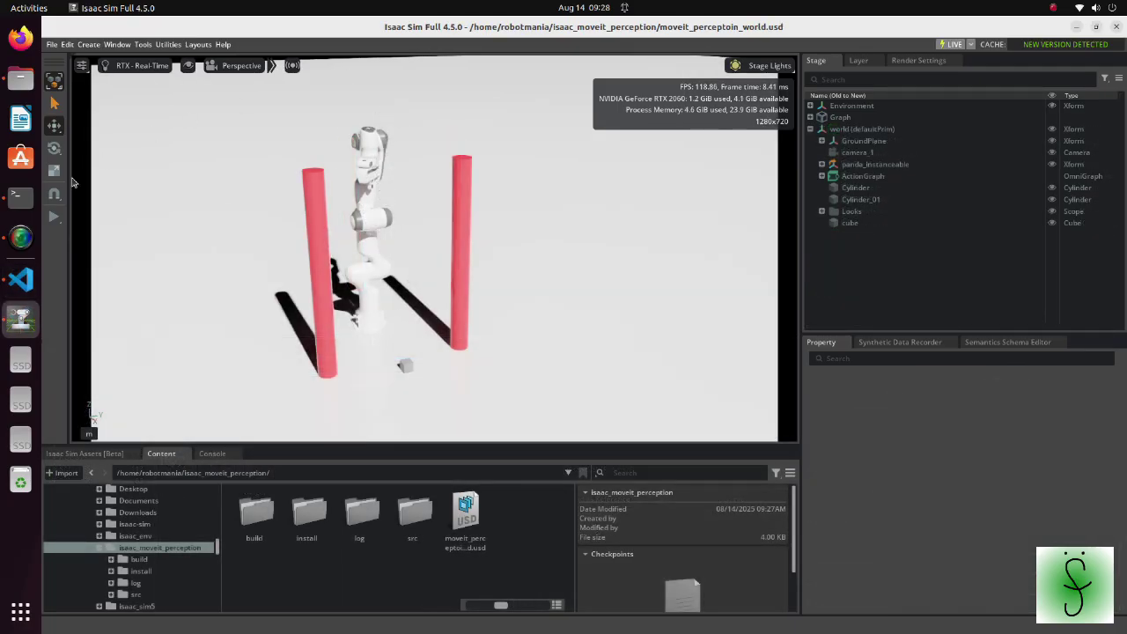
Open a new terminal and source isaac_moveit_perception/install/setup.bash.
right_click(20, 197)
left_click(62, 176)
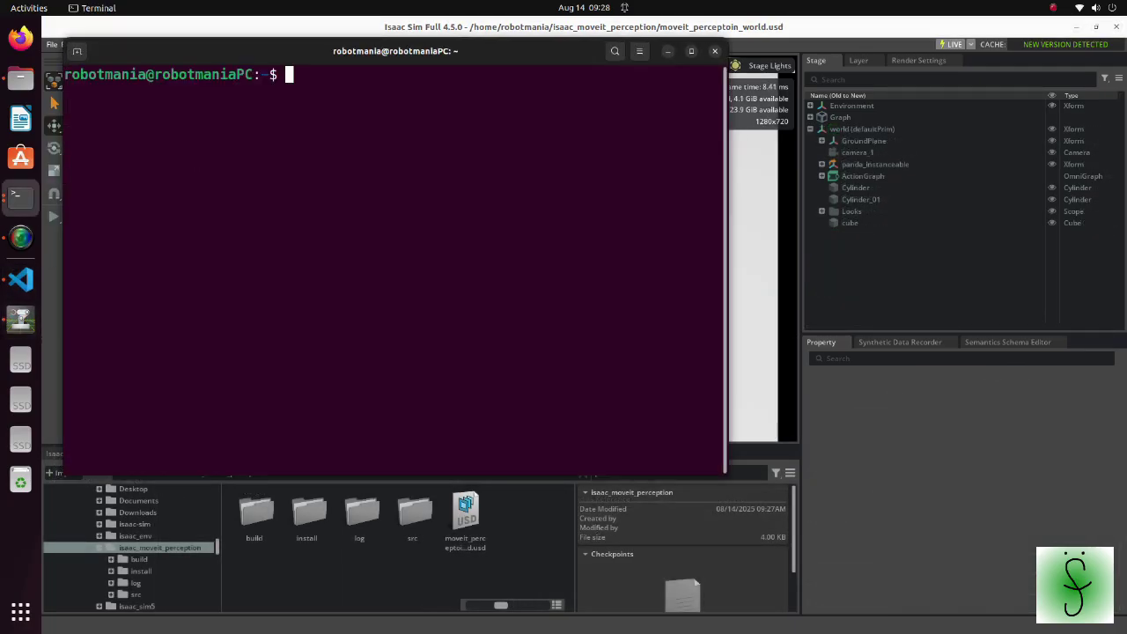
type("source isaac_m")
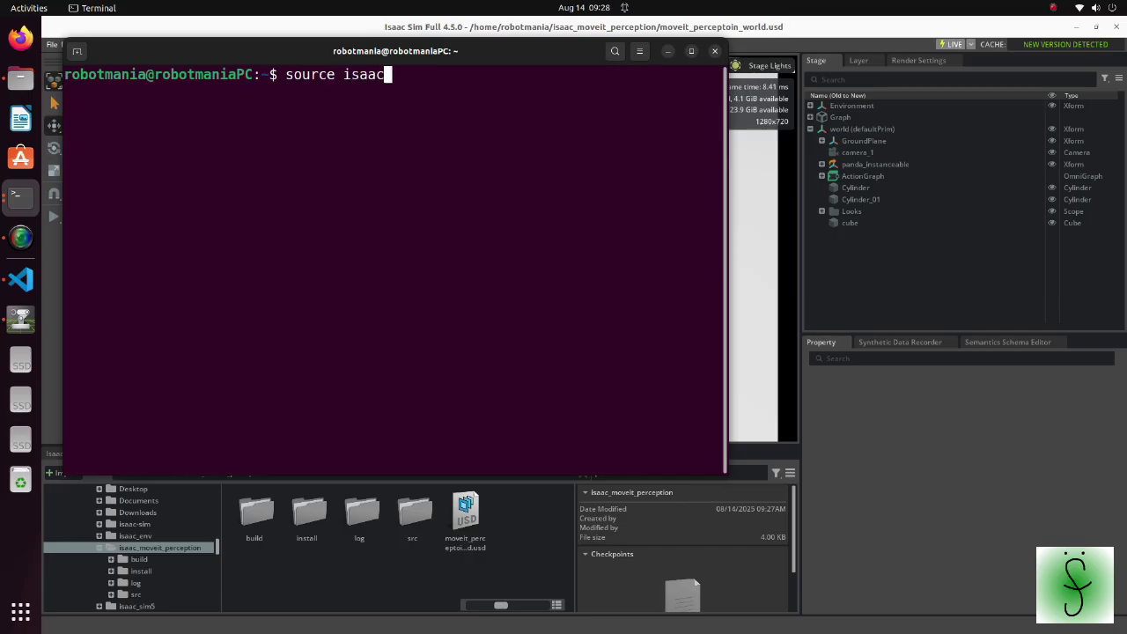
key("Tab")
type("install/setup.bash")
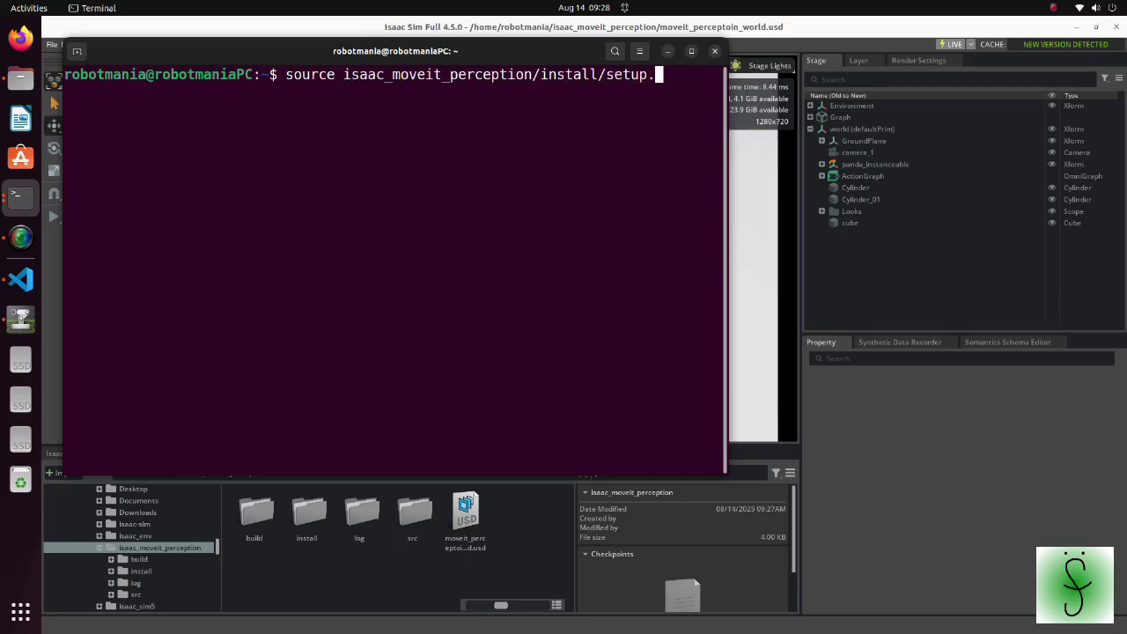
key("Return")
Launch perception_pipeline_demo.launch.py from the perception_pipeline package with ros2 launch.
type("ros2 laun")
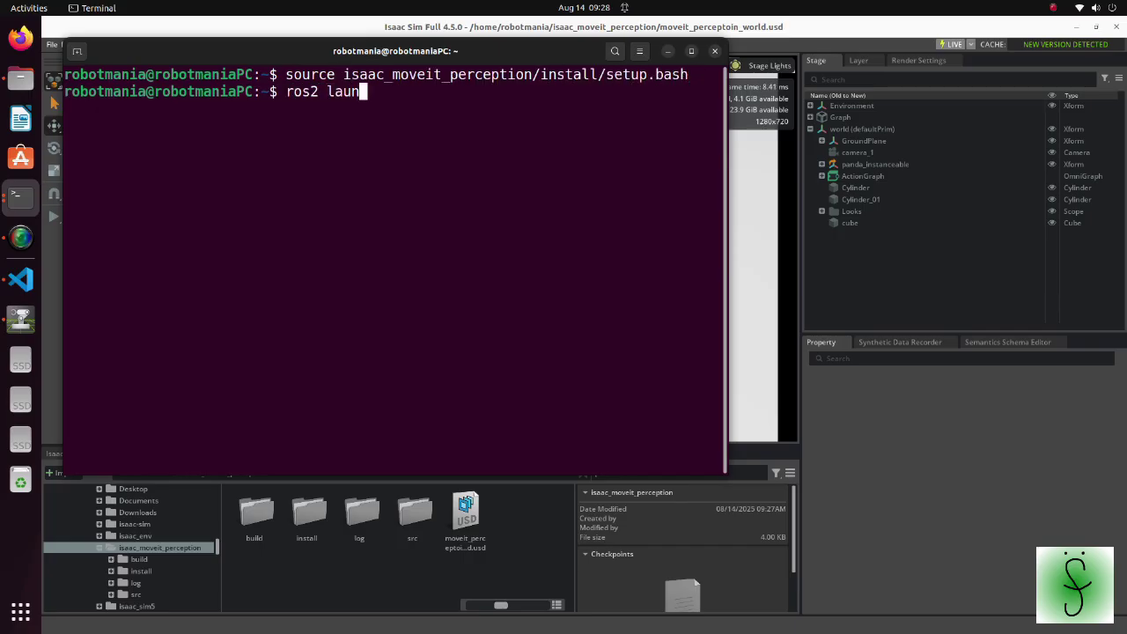
type("ch perception_pipeline ")
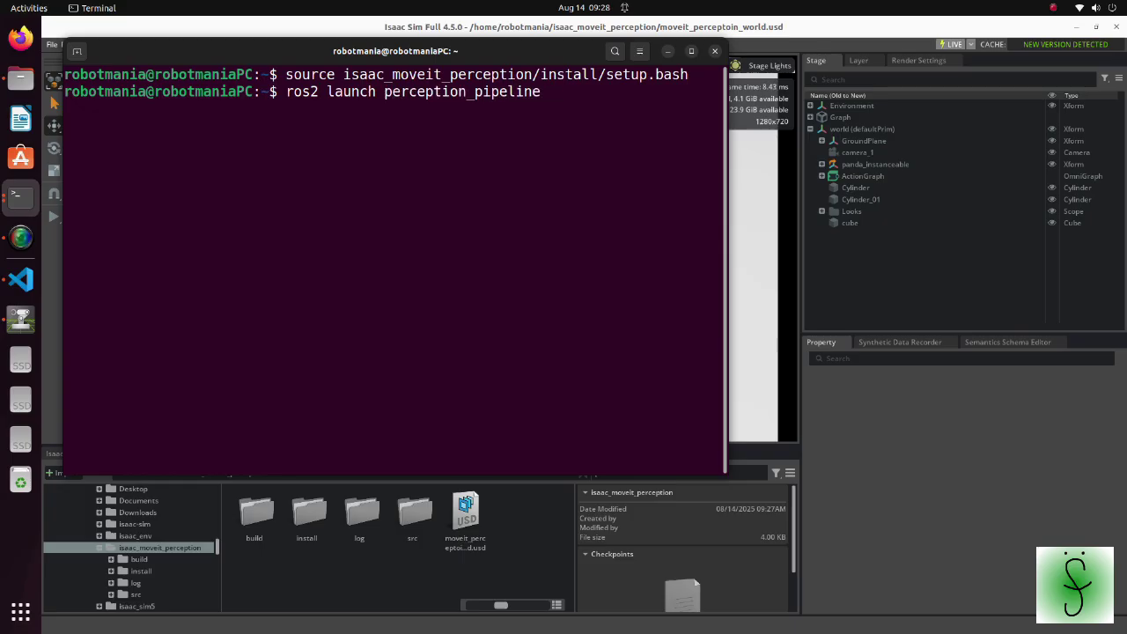
type("perce")
key("Tab")
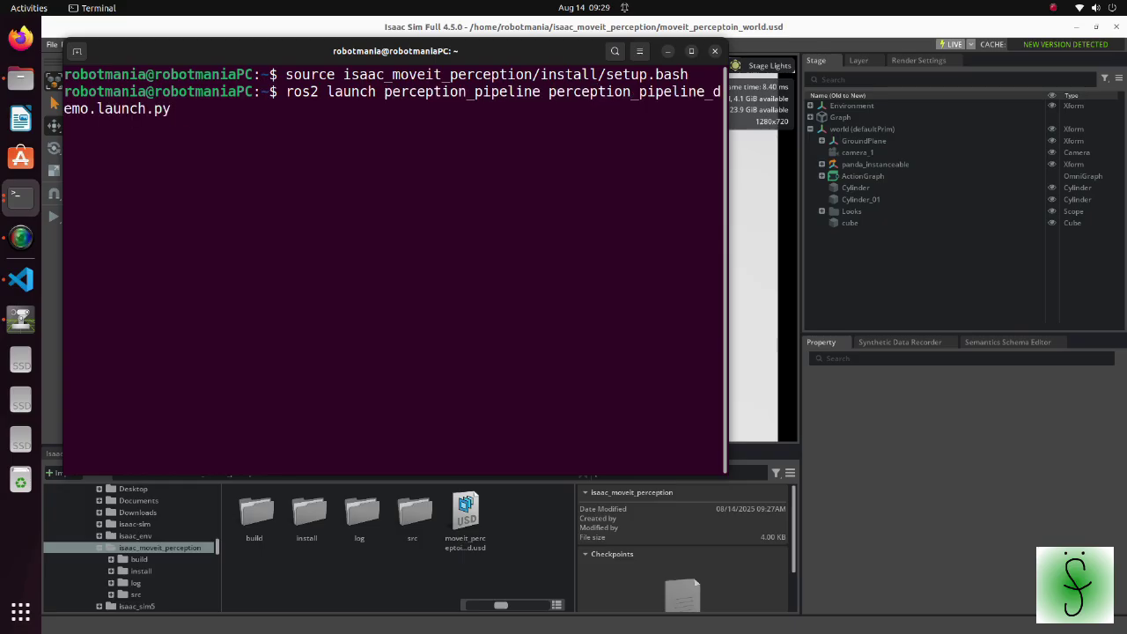
key("Return")
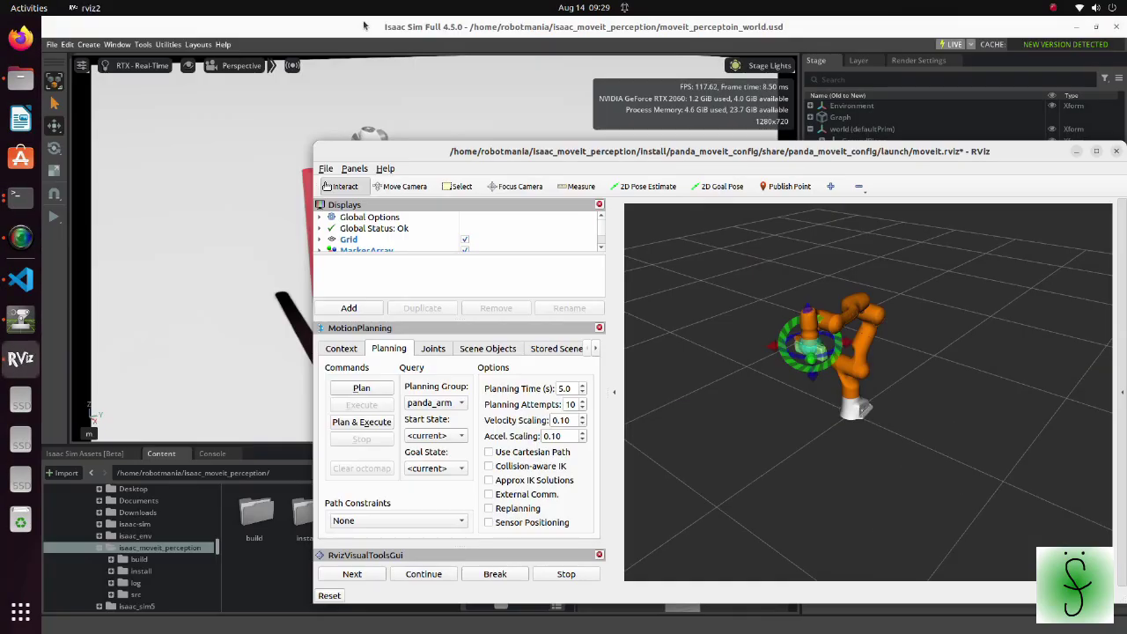
Restore the Isaac Sim window to a smaller size and start the simulation of the Panda world.
left_click_drag(335, 26, 326, 36)
left_click(78, 226)
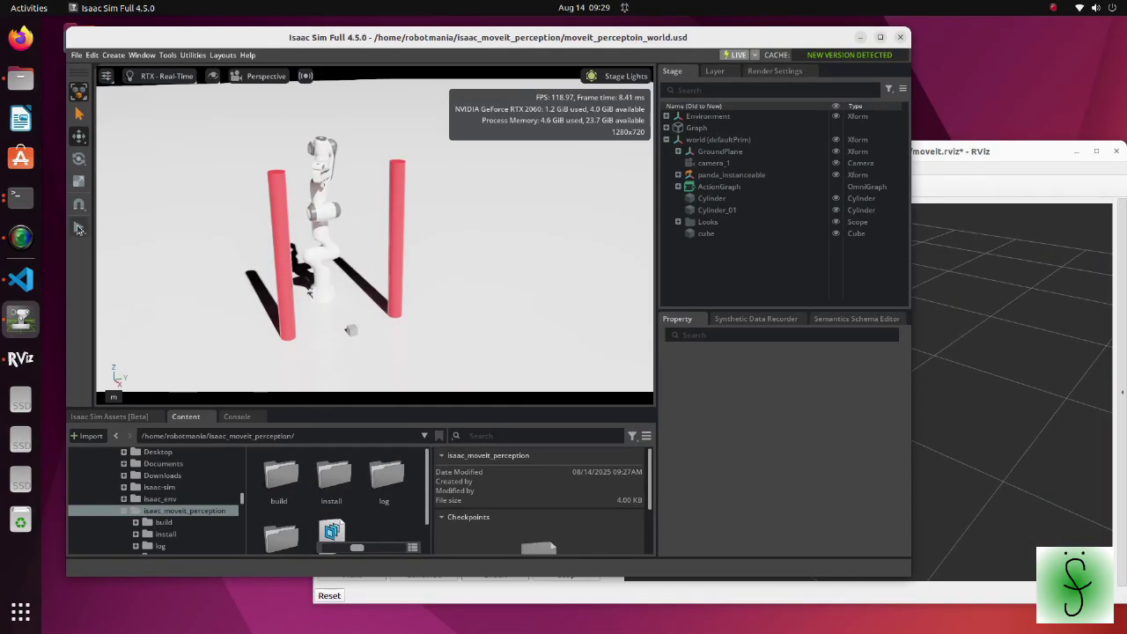
left_click_drag(328, 38, 310, 30)
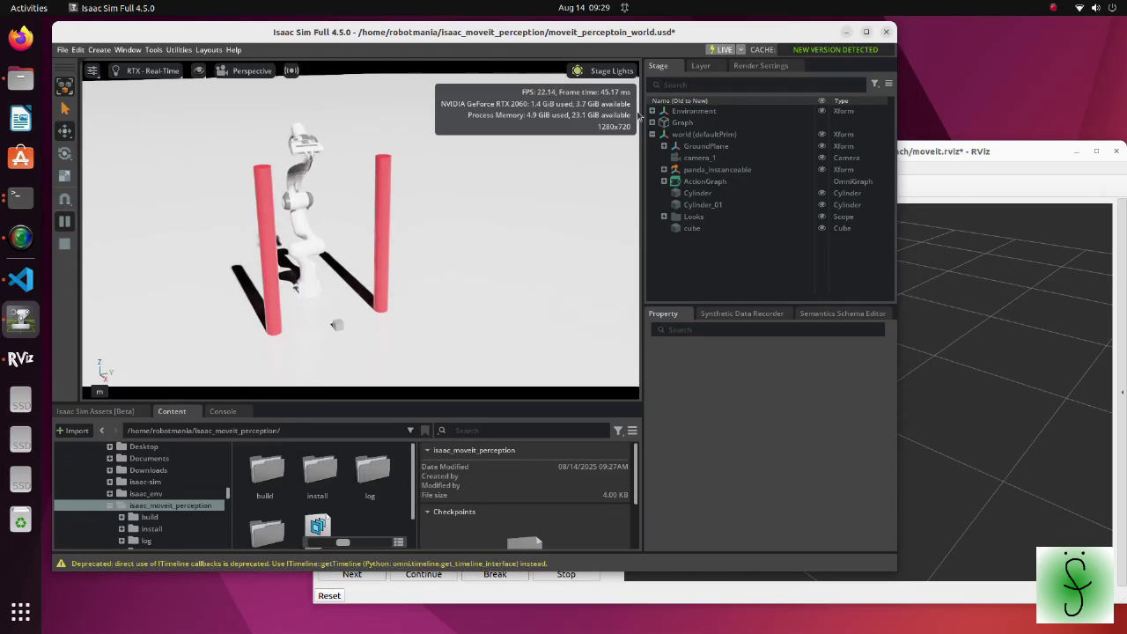
Bring RViz forward and examine the OctoMap of the cylinders and ground around the robot up close.
left_click(1019, 154)
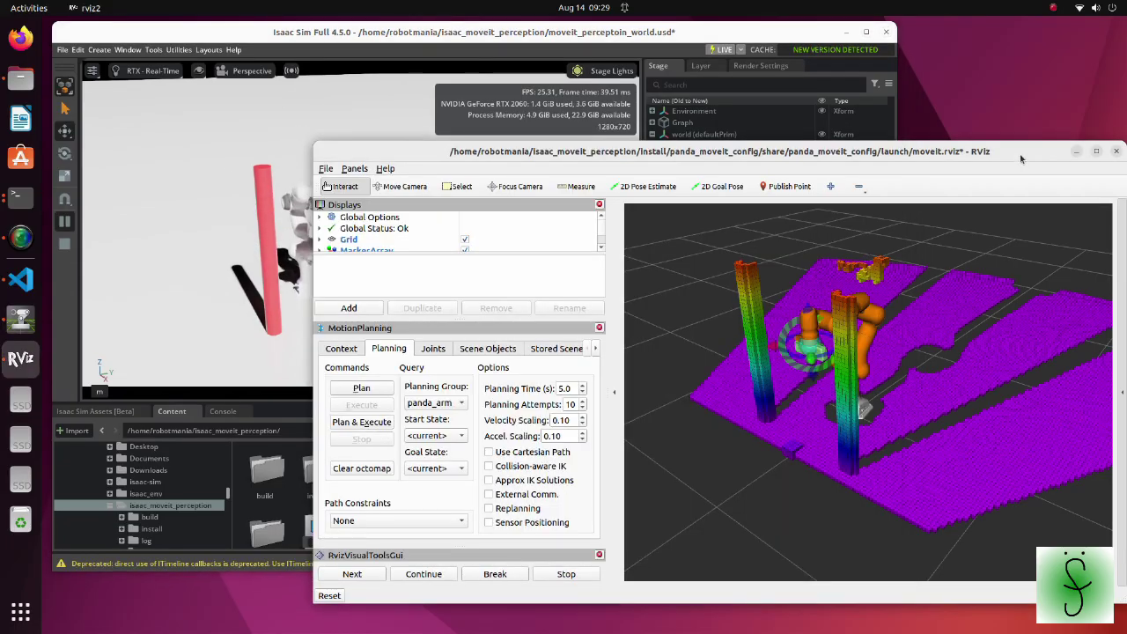
scroll(921, 283, "up", 5)
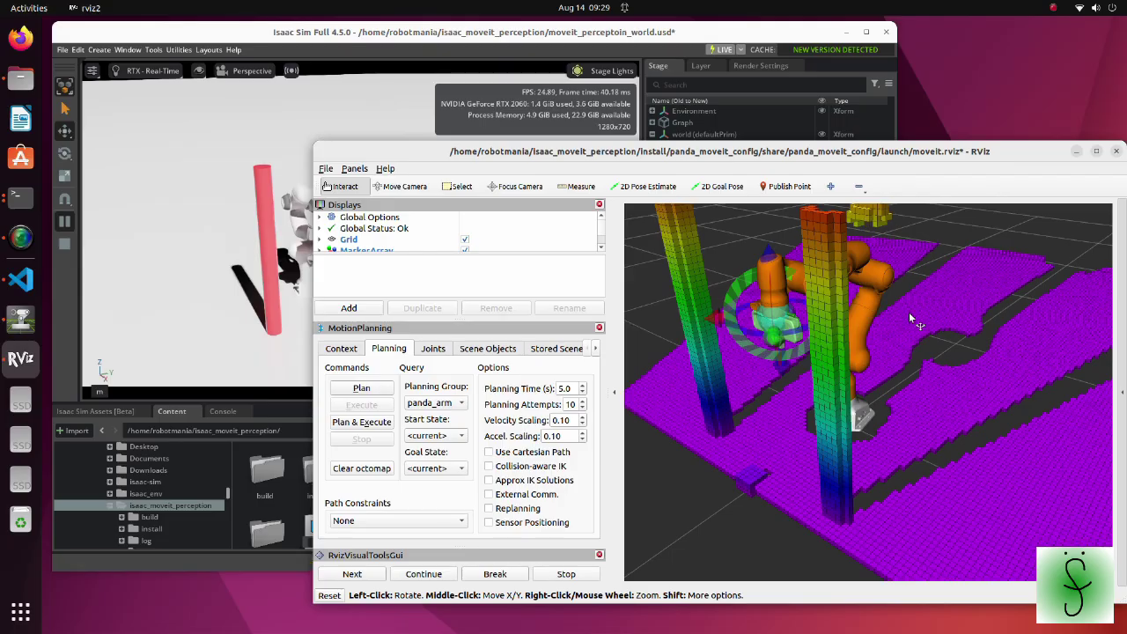
left_click_drag(909, 314, 846, 290)
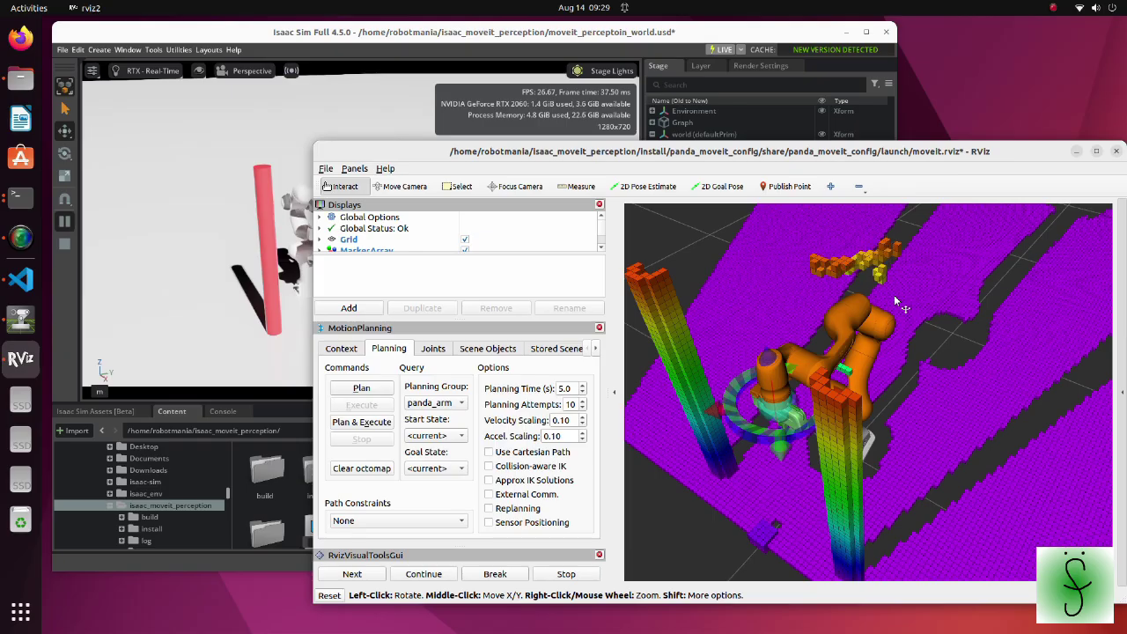
Quit RViz and switch to the terminal running the perception pipeline launch.
key("ctrl+q")
left_click(669, 414)
key("alt+Tab")
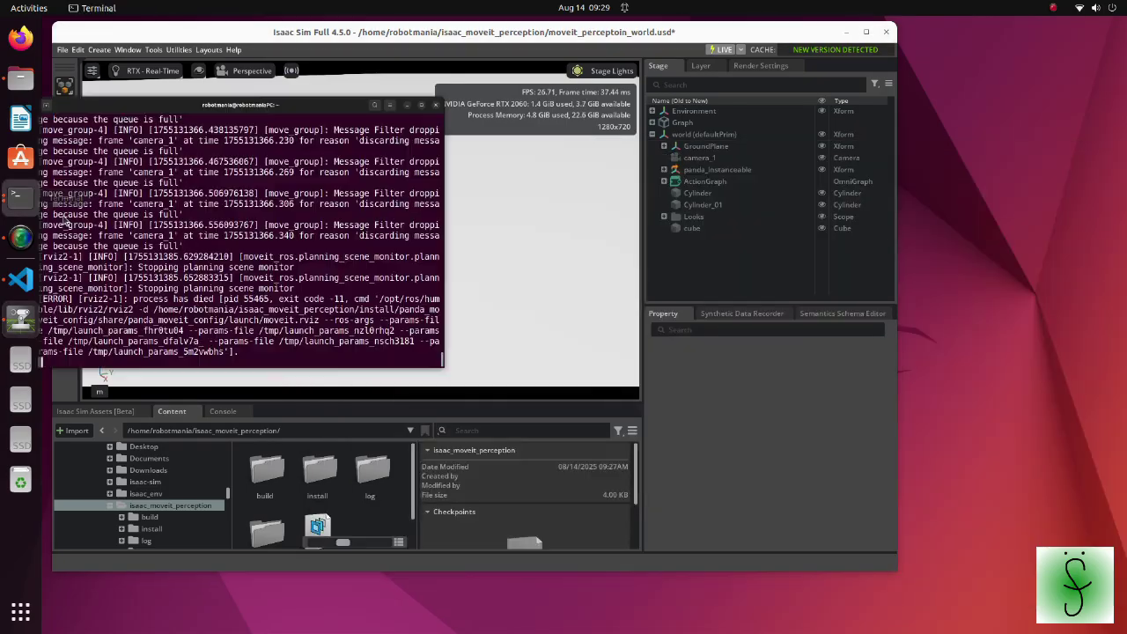
Relaunch perception_pipeline_demo.launch.py from the perception_pipeline package and arrange the RViz and Isaac Sim windows side by side.
key("Up")
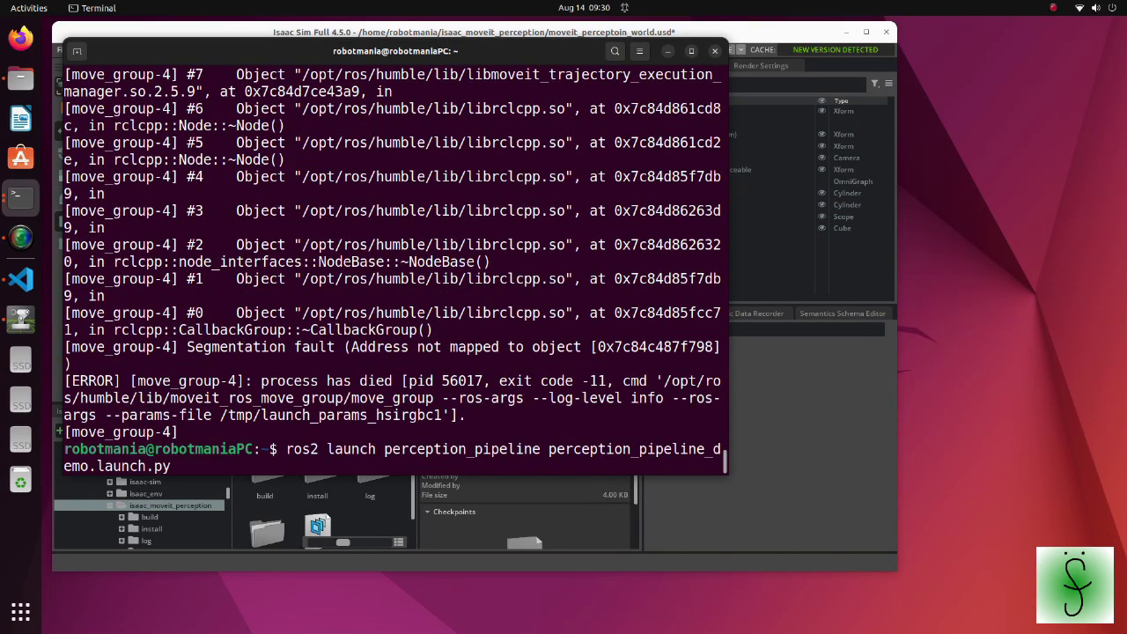
key("Return")
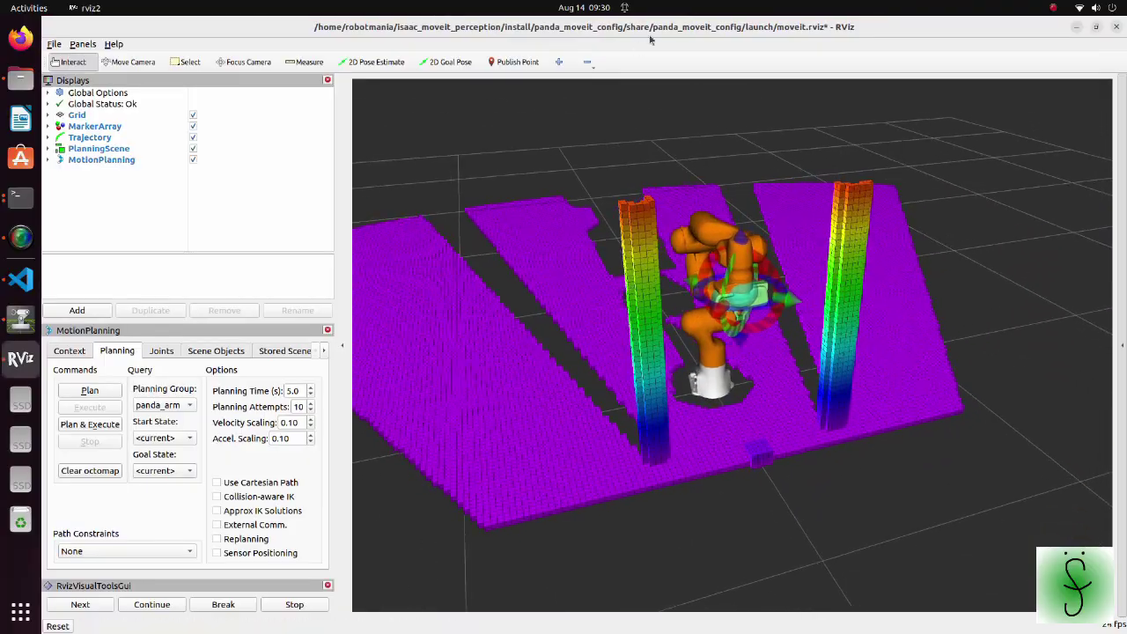
left_click_drag(648, 34, 457, 134)
left_click_drag(492, 37, 963, 132)
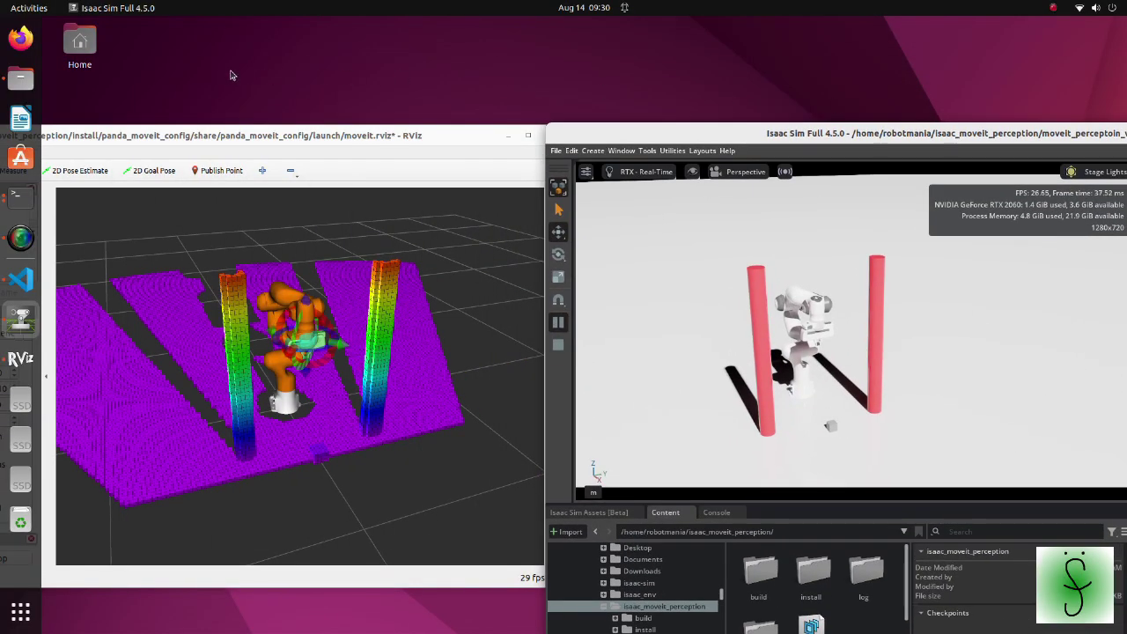
Open a new terminal window and source isaac_moveit_perception/install/setup.bash in it.
right_click(20, 198)
left_click(80, 173)
left_click_drag(292, 29, 489, 26)
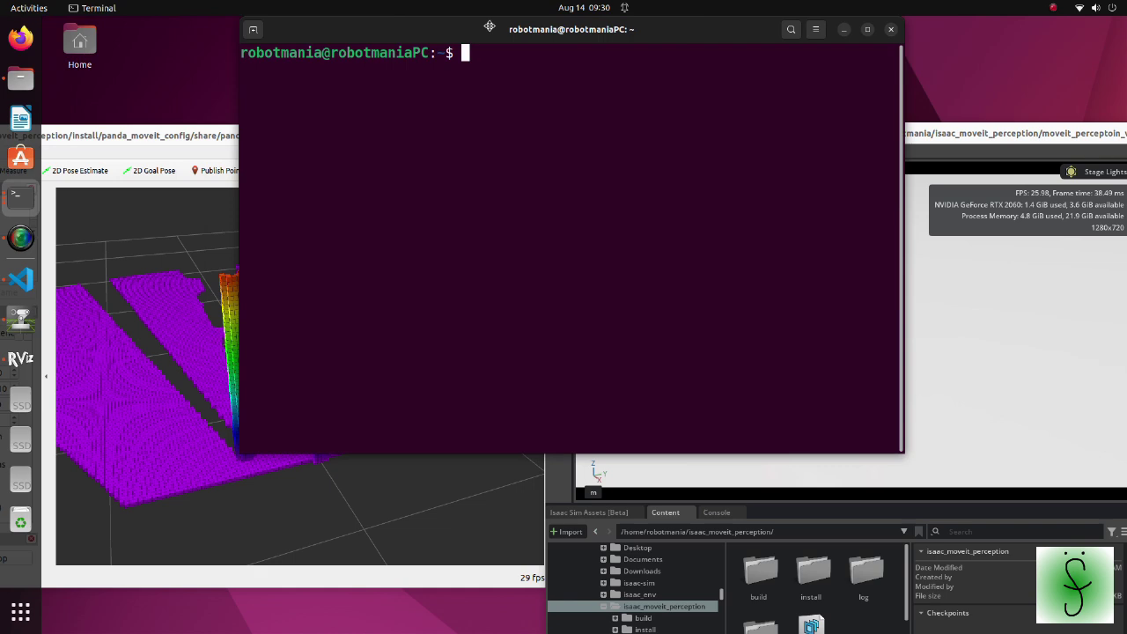
type("source ")
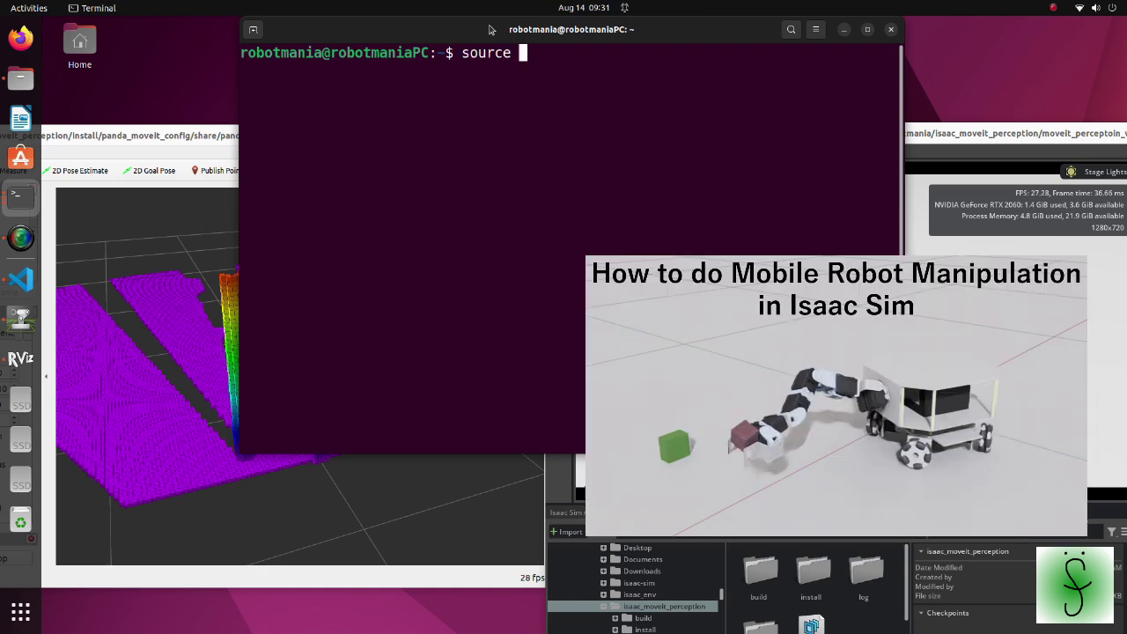
type("isaac_m")
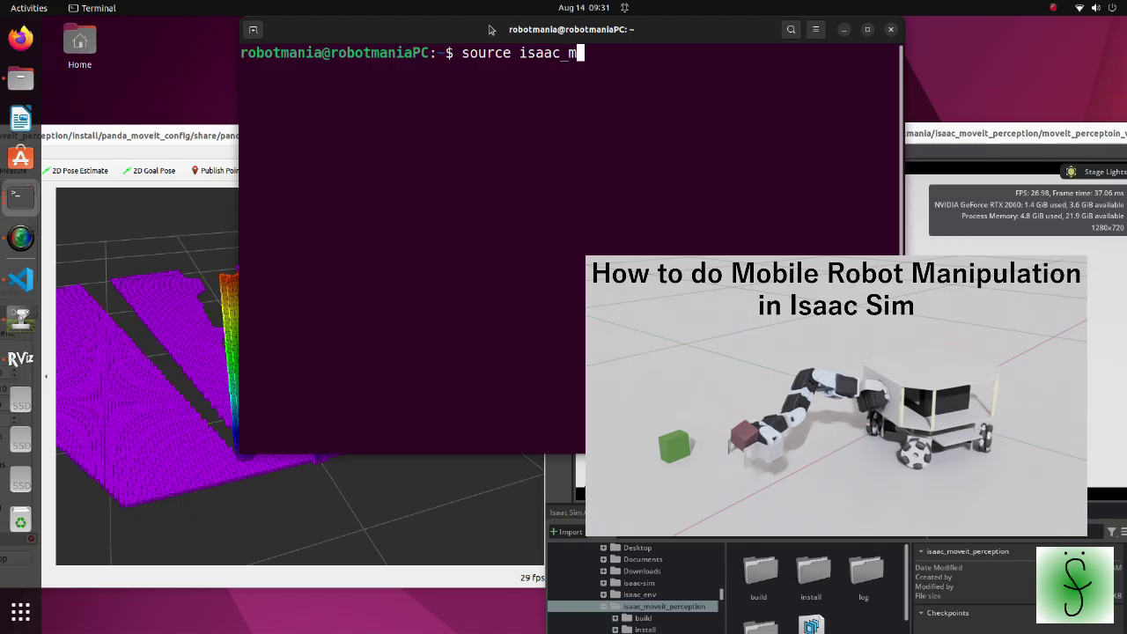
key("Tab")
type("i")
key("Tab")
type("s")
key("Tab")
type("bash")
key("Return")
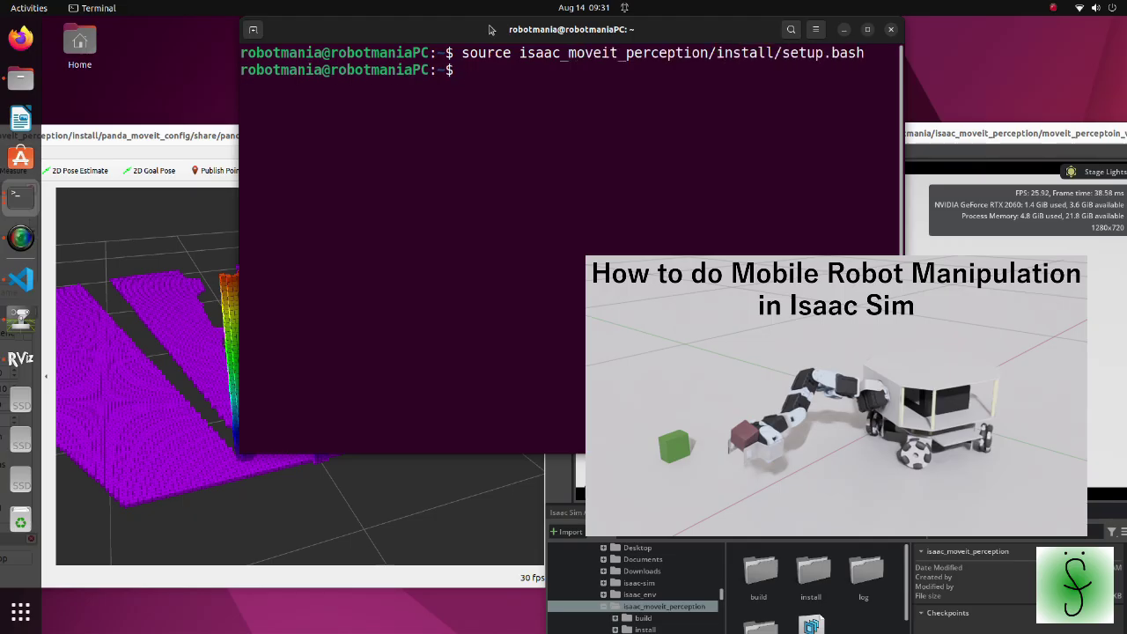
Run the pick_place_with_grasp node from the perception_pipeline package with ros2 run.
type("ros2 run perc")
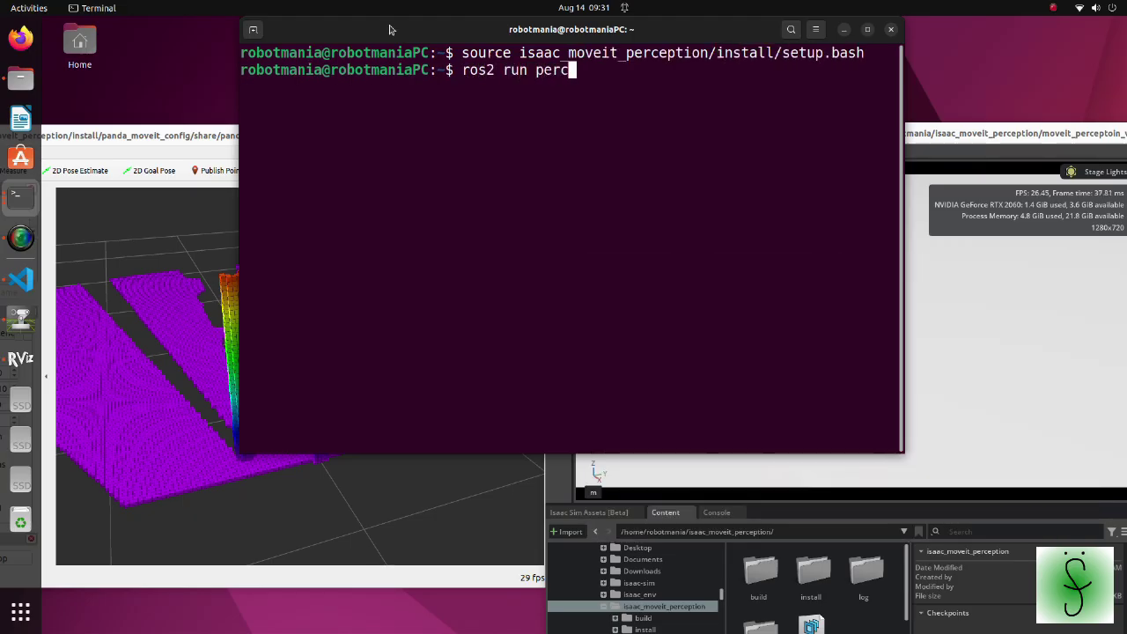
key("Tab")
type("pick_p")
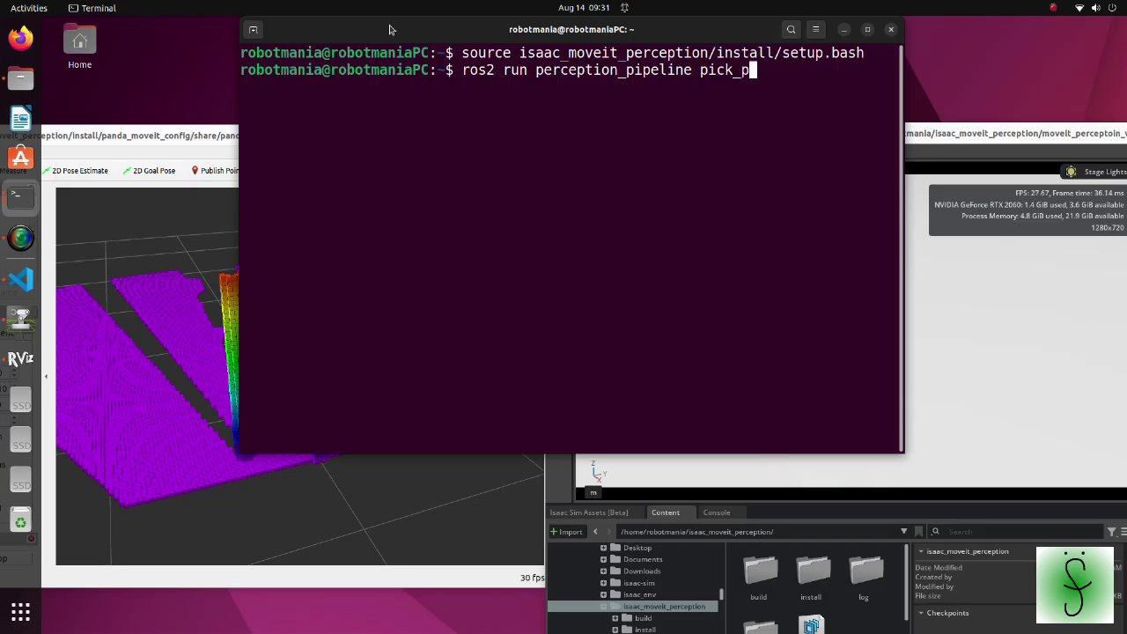
key("Tab")
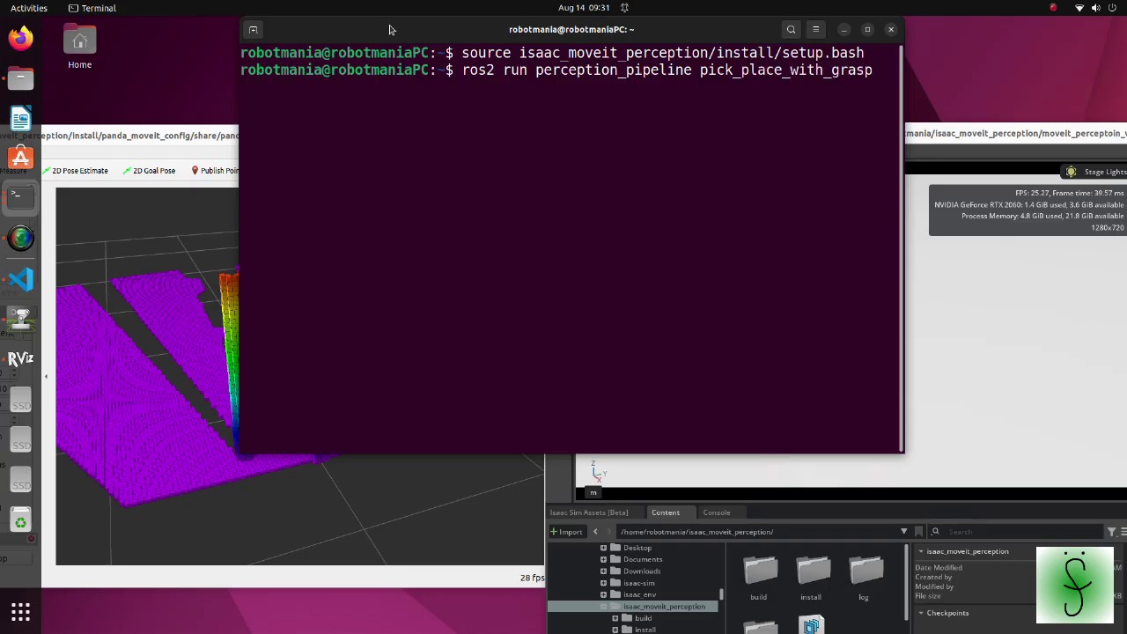
key("Return")
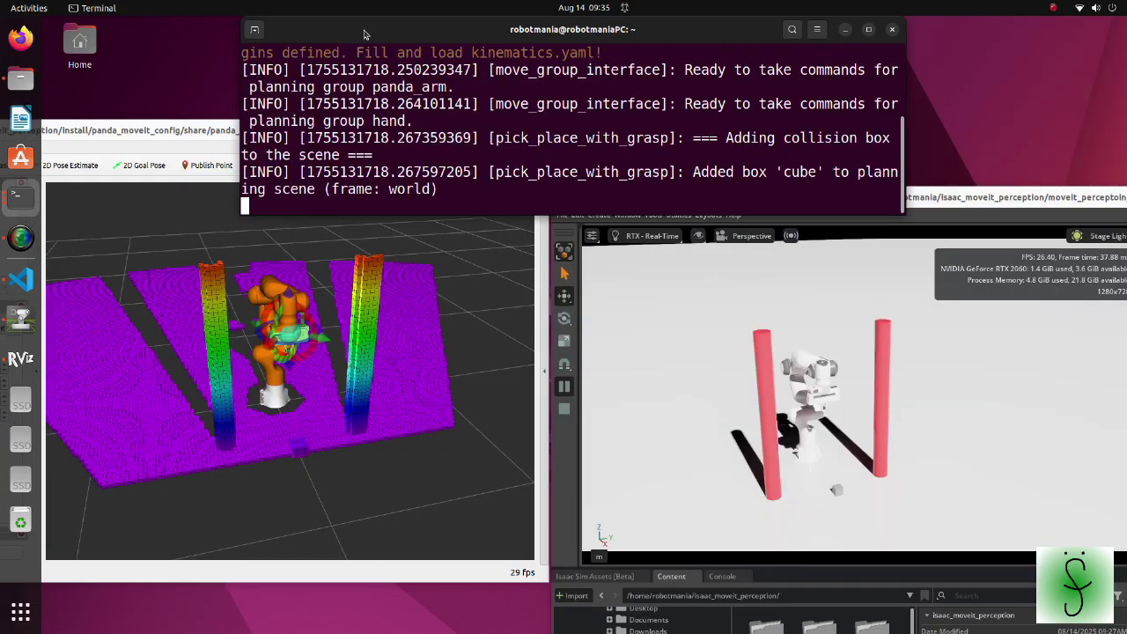